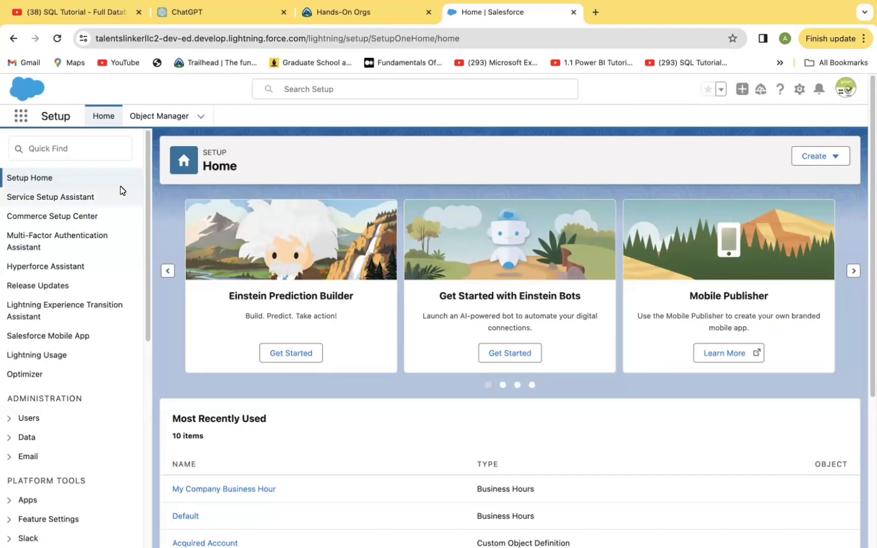
- Find the Tabs setup page and start a new custom object tab
{"action": "left_click", "coordinate": [89, 148]}
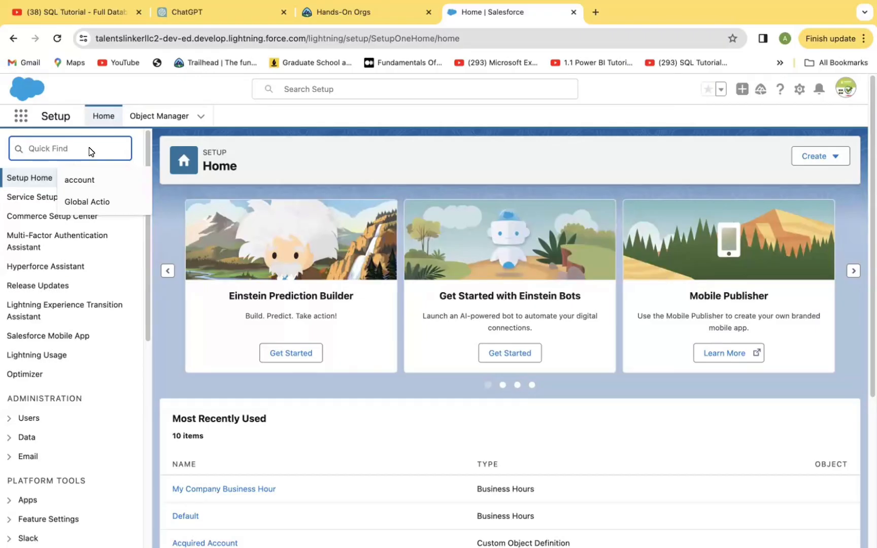
{"action": "type", "text": "Ta"}
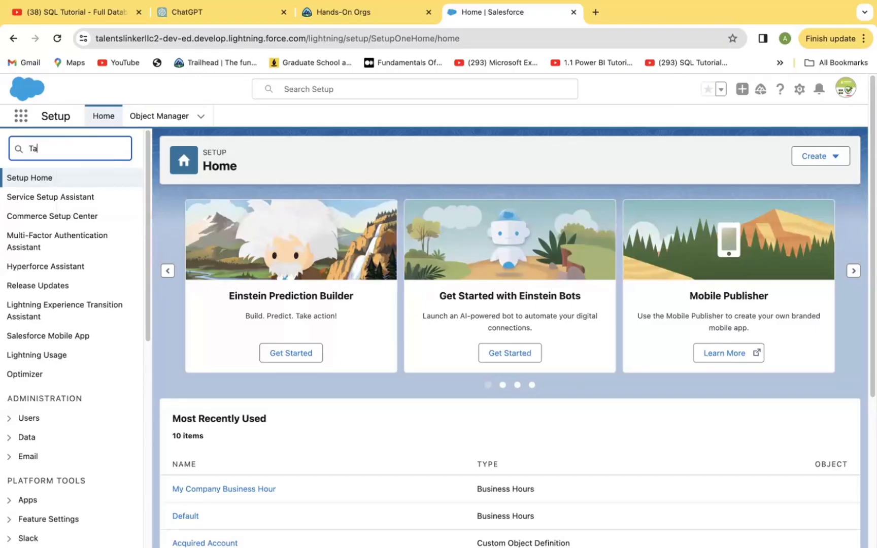
{"action": "type", "text": "b"}
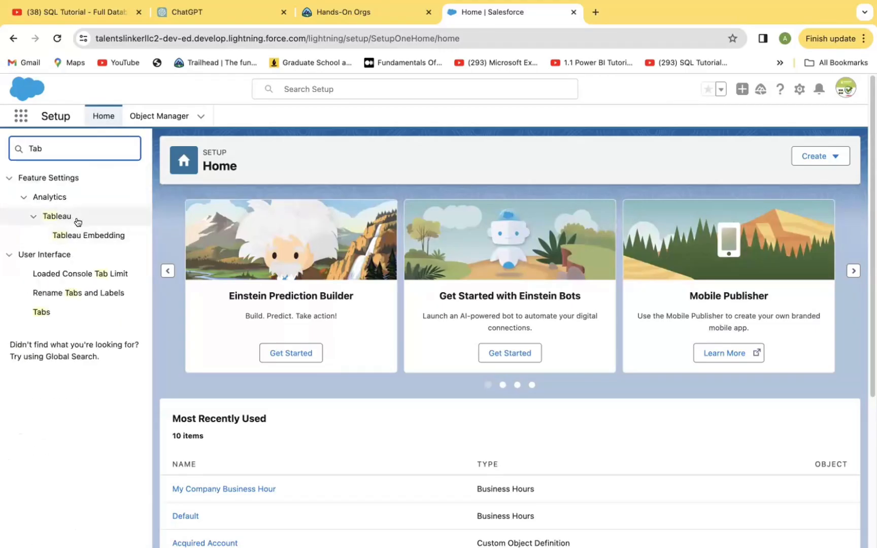
{"action": "left_click", "coordinate": [42, 311]}
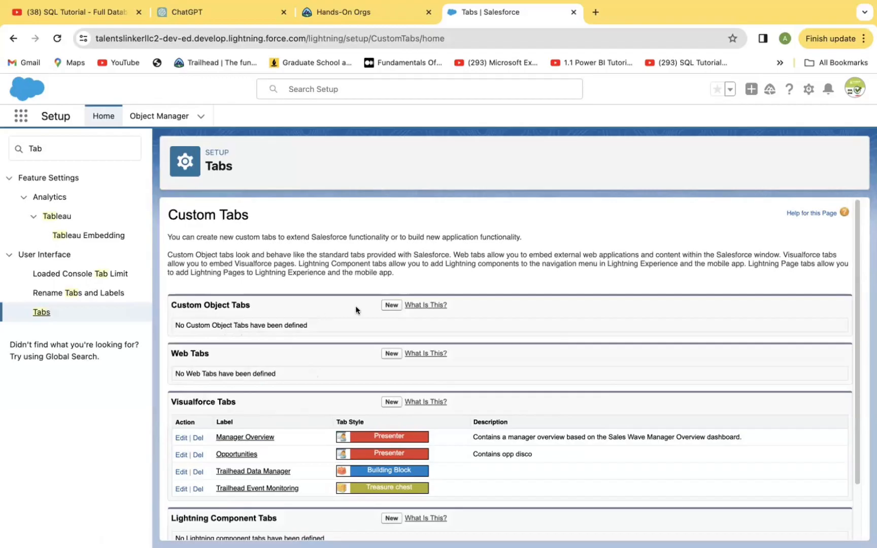
{"action": "left_click", "coordinate": [391, 305]}
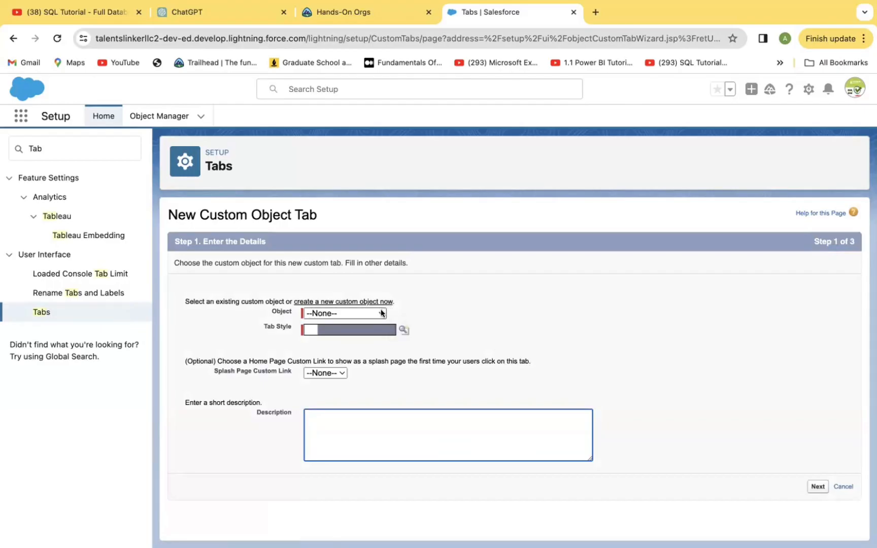
- Review the custom objects and tab styles offered for the new tab, and close the style selector
{"action": "left_click", "coordinate": [381, 310]}
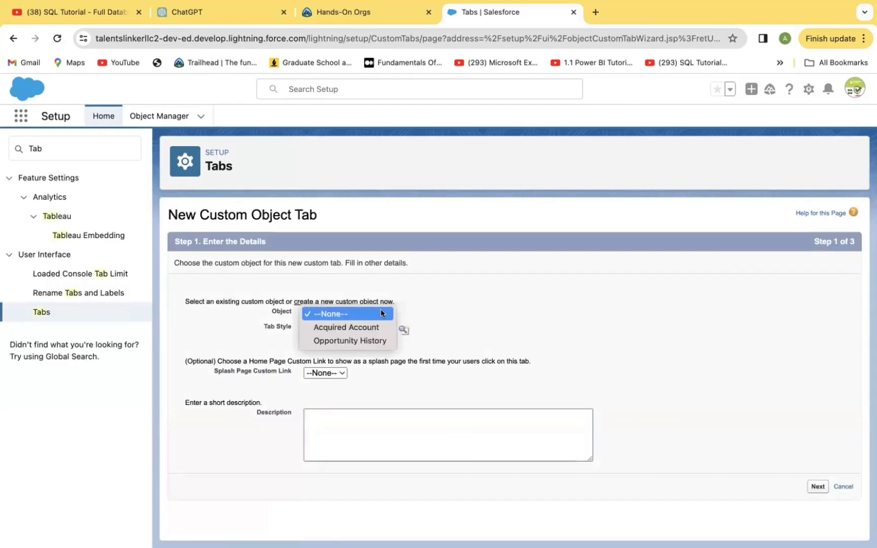
{"action": "left_click", "coordinate": [493, 303]}
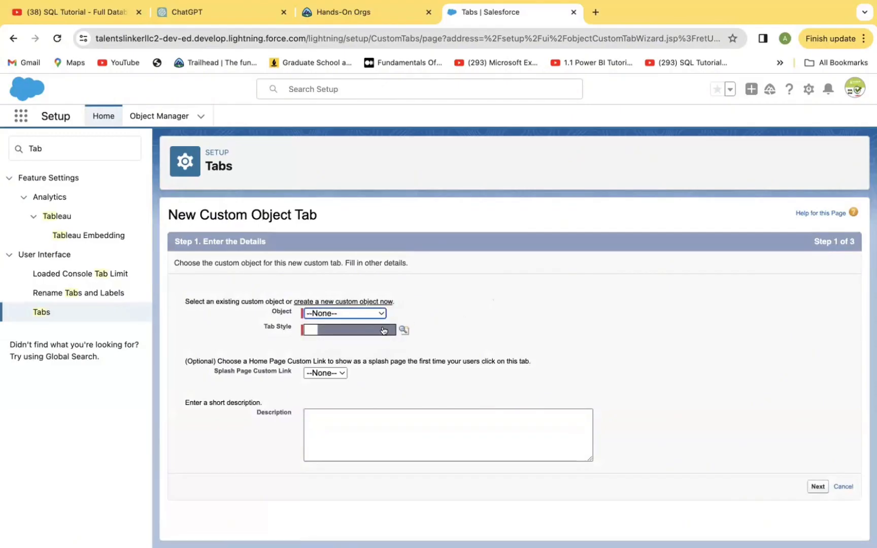
{"action": "left_click", "coordinate": [402, 330]}
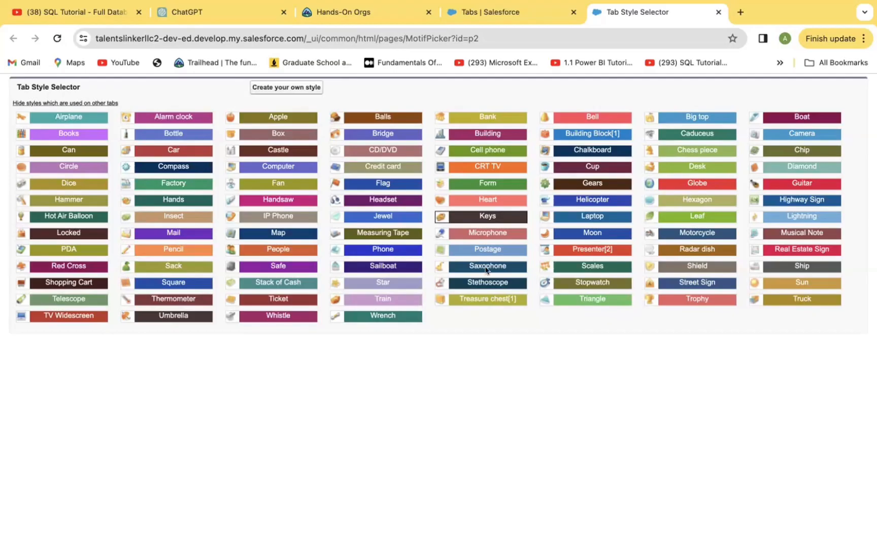
{"action": "mouse_move", "coordinate": [497, 299]}
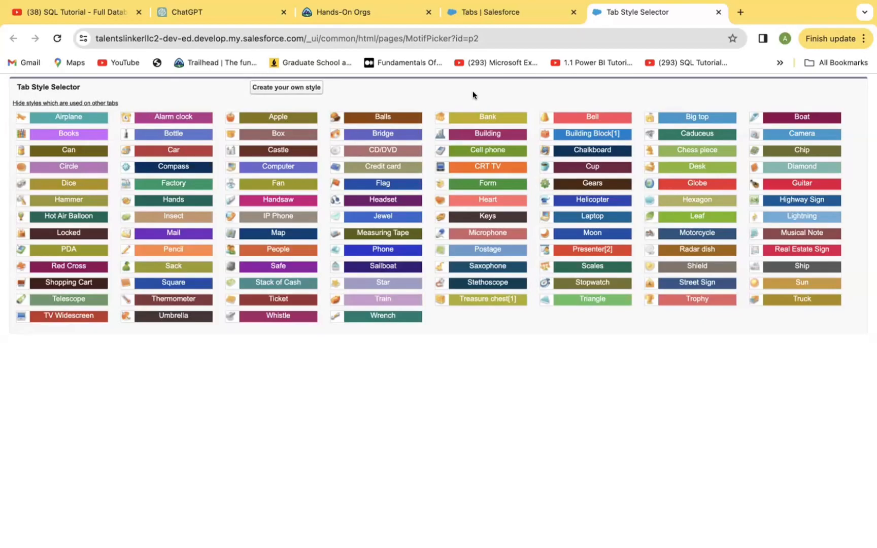
{"action": "key", "text": "super+w"}
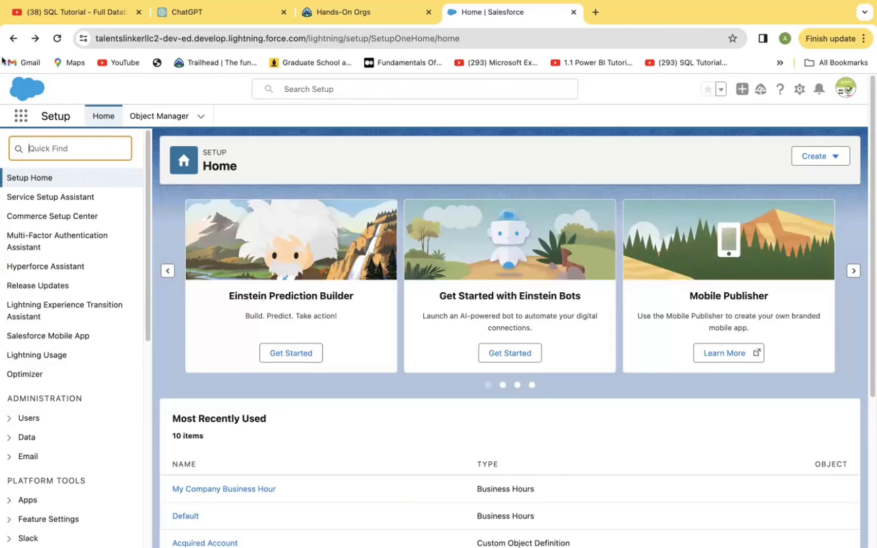
- Open Setup in a new browser tab and browse the object list in Object Manager
{"action": "left_click", "coordinate": [14, 43]}
{"action": "left_click", "coordinate": [798, 89]}
{"action": "left_click", "coordinate": [741, 121]}
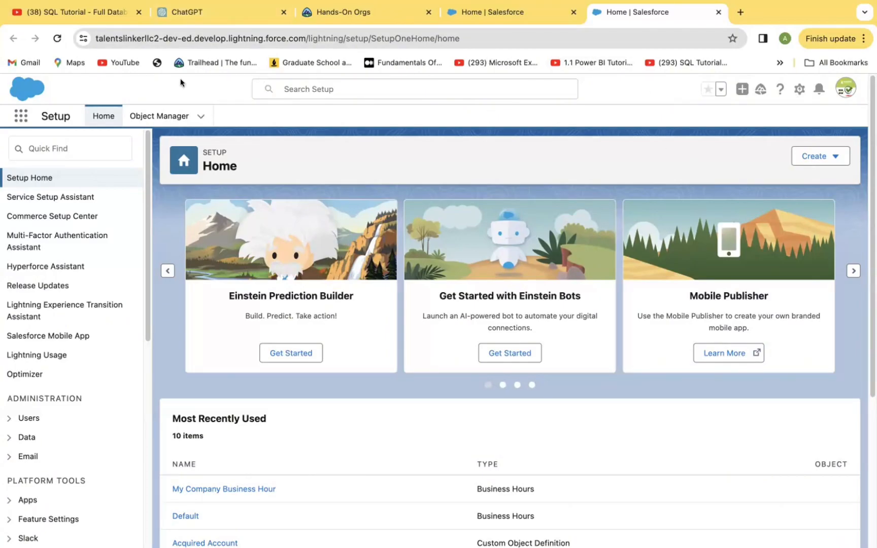
{"action": "left_click", "coordinate": [154, 117]}
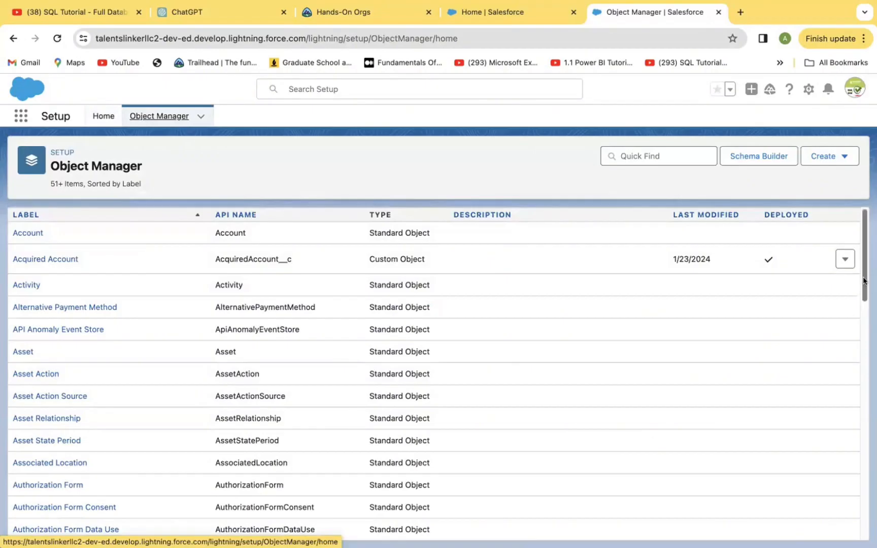
{"action": "left_click_drag", "start_coordinate": [864, 282], "coordinate": [864, 474]}
{"action": "scroll", "coordinate": [433, 371], "scroll_direction": "down", "scroll_amount": 5}
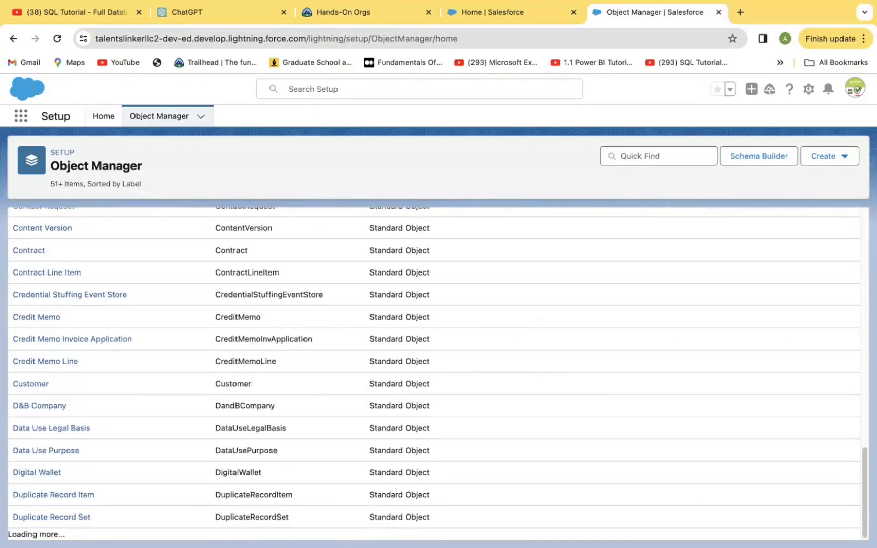
{"action": "scroll", "coordinate": [434, 373], "scroll_direction": "down", "scroll_amount": 1}
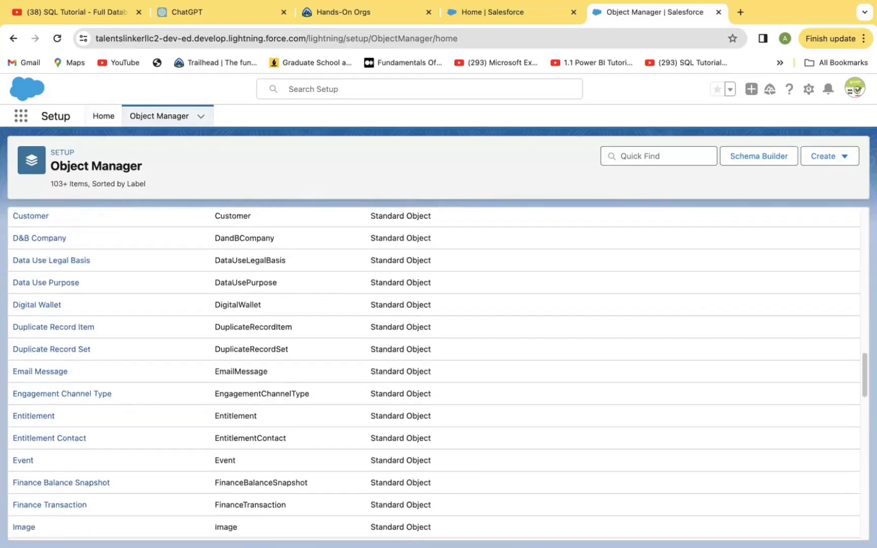
{"action": "scroll", "coordinate": [849, 491], "scroll_direction": "up", "scroll_amount": 20}
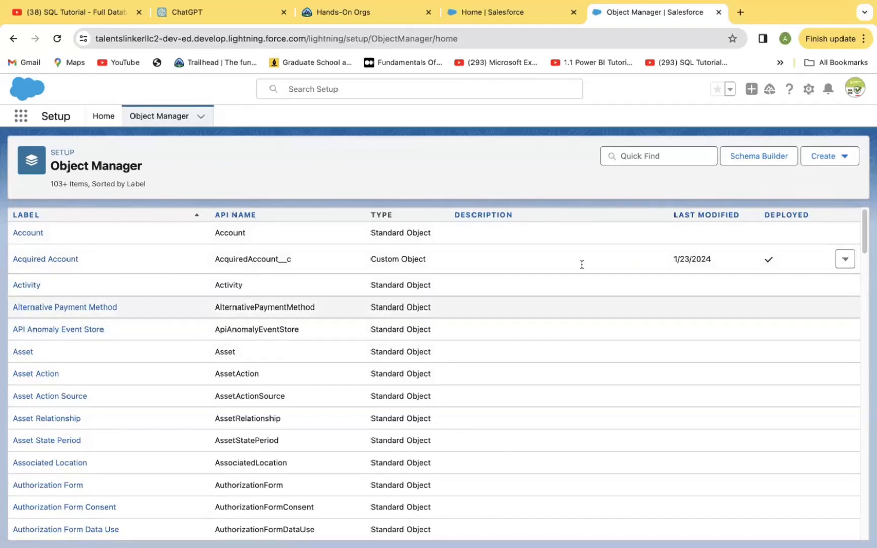
{"action": "left_click", "coordinate": [817, 160]}
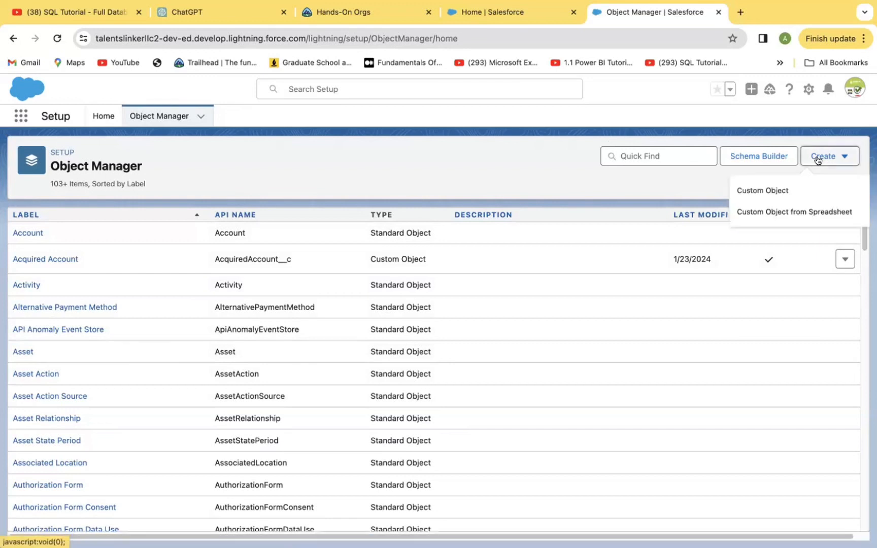
{"action": "left_click", "coordinate": [745, 191]}
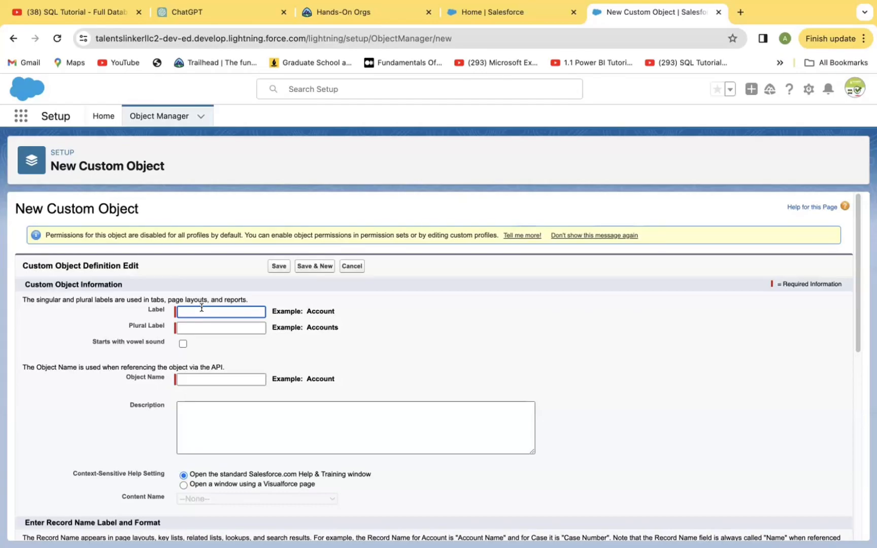
{"action": "type", "text": "Pr"}
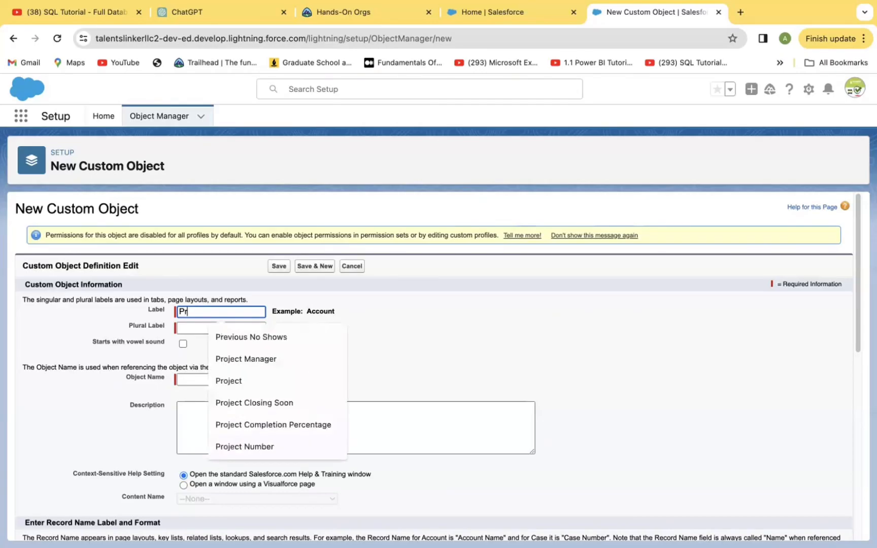
{"action": "type", "text": "oje"}
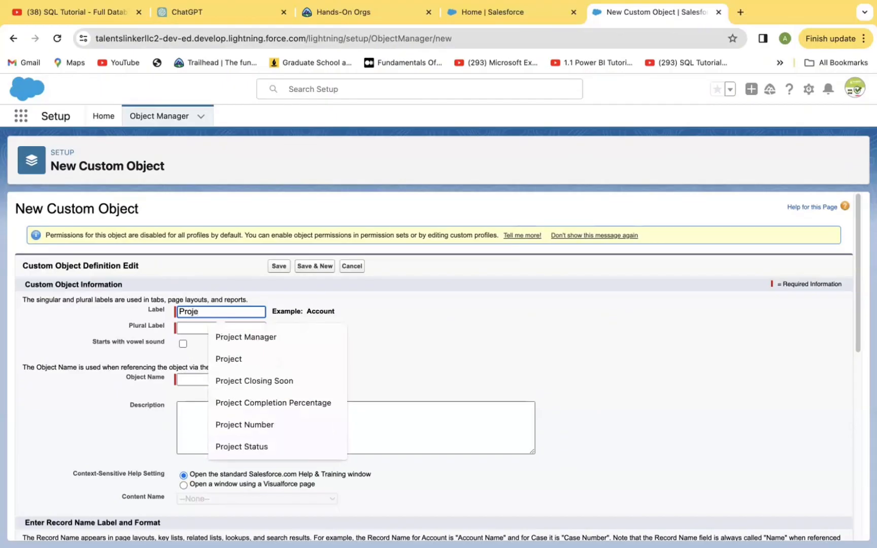
{"action": "type", "text": "ct"}
{"action": "left_click", "coordinate": [189, 326]}
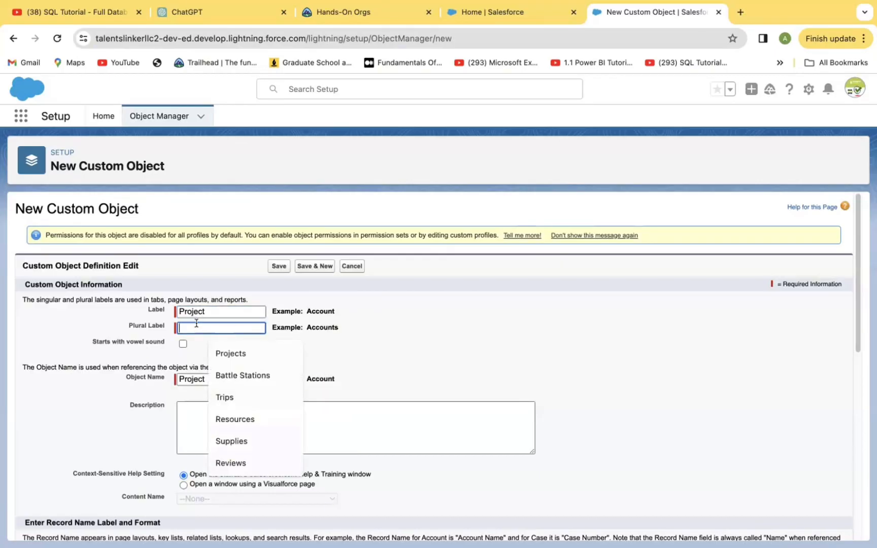
{"action": "type", "text": "Pro"}
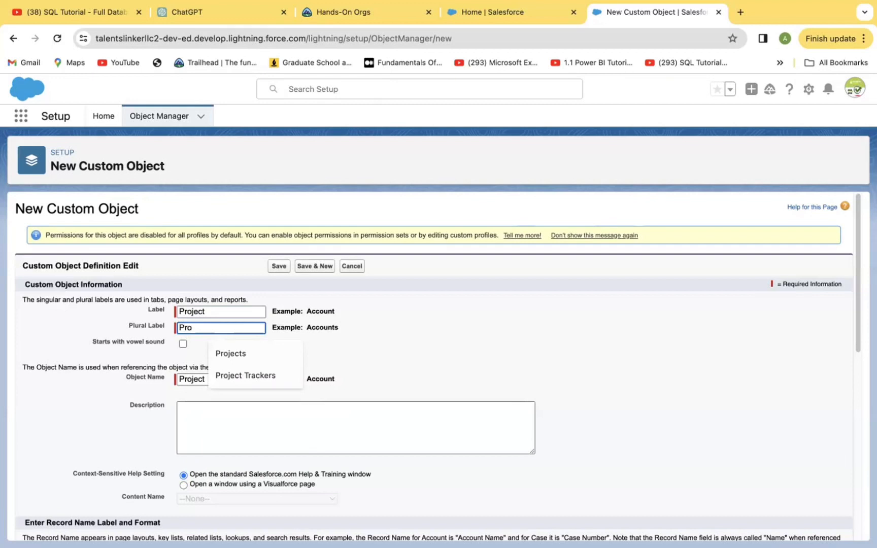
{"action": "type", "text": "jects"}
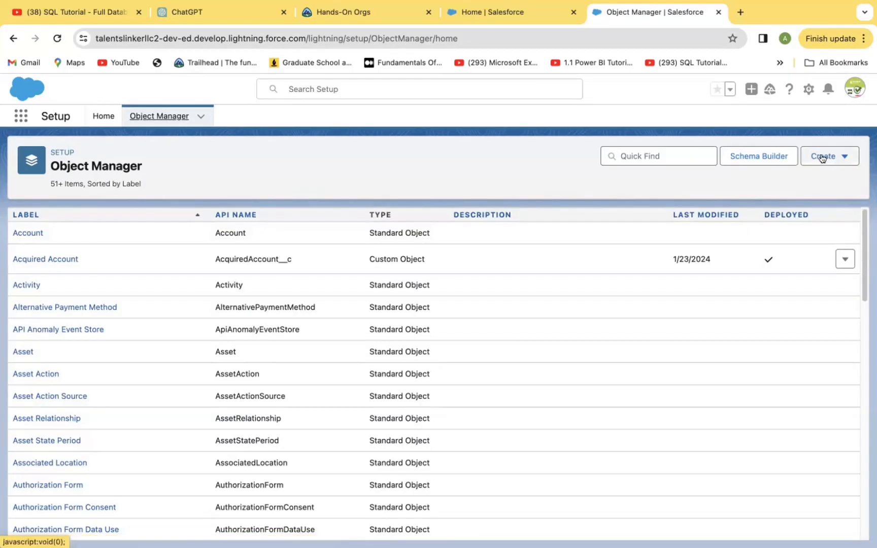
- Start a new custom object with the label Project and the plural label Projects
{"action": "left_click", "coordinate": [822, 157]}
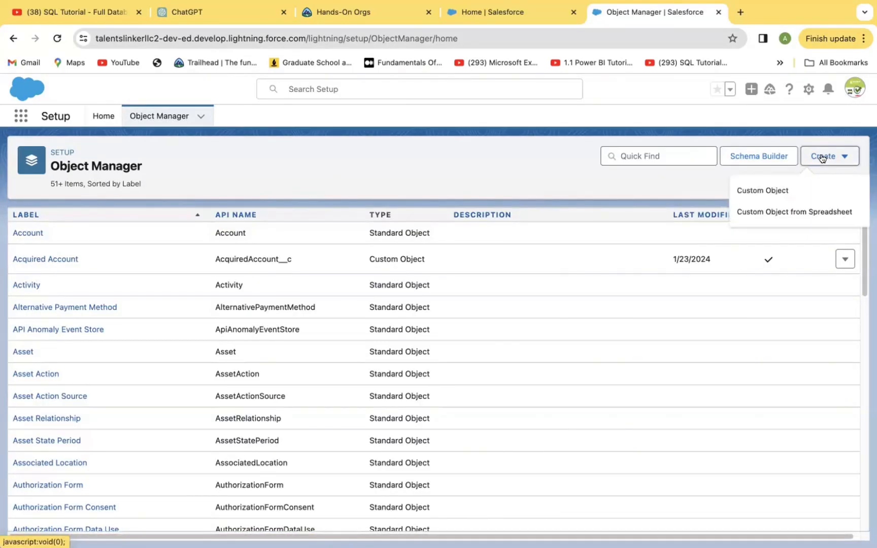
{"action": "left_click", "coordinate": [757, 189]}
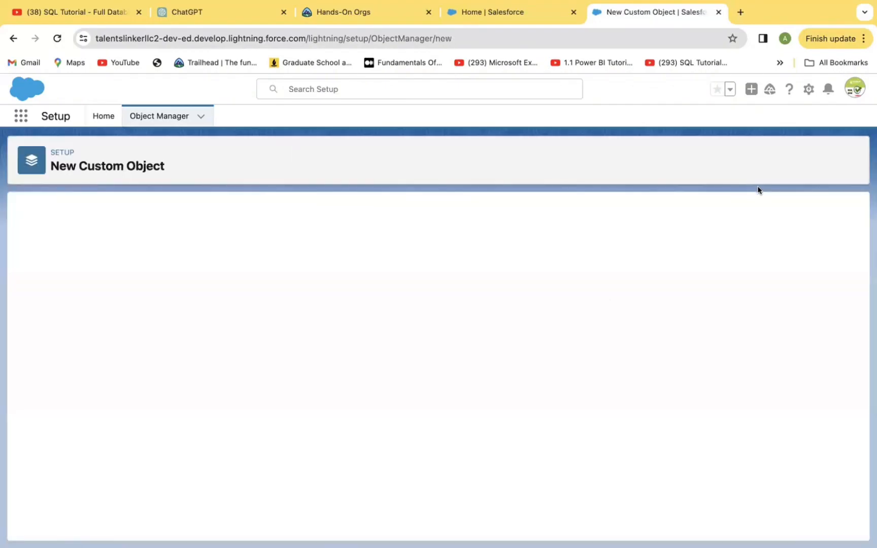
{"action": "left_click", "coordinate": [213, 305]}
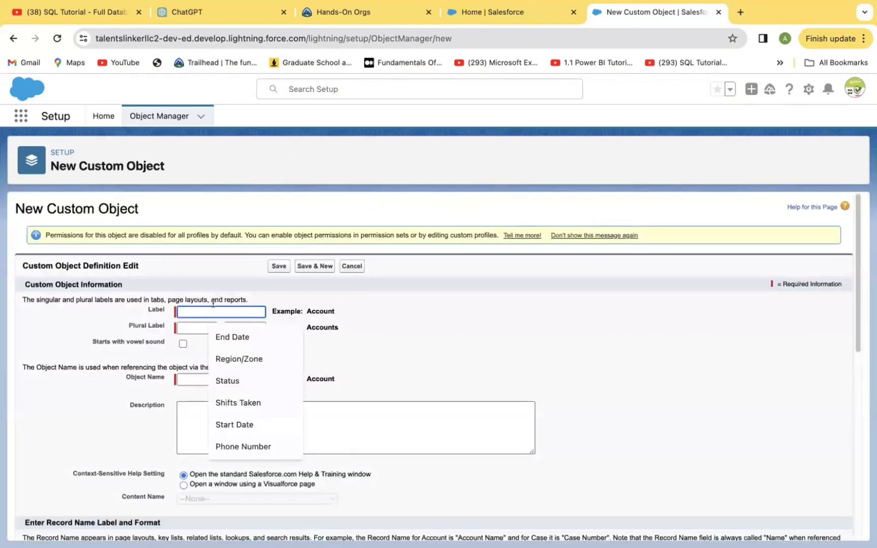
{"action": "type", "text": "Pro"}
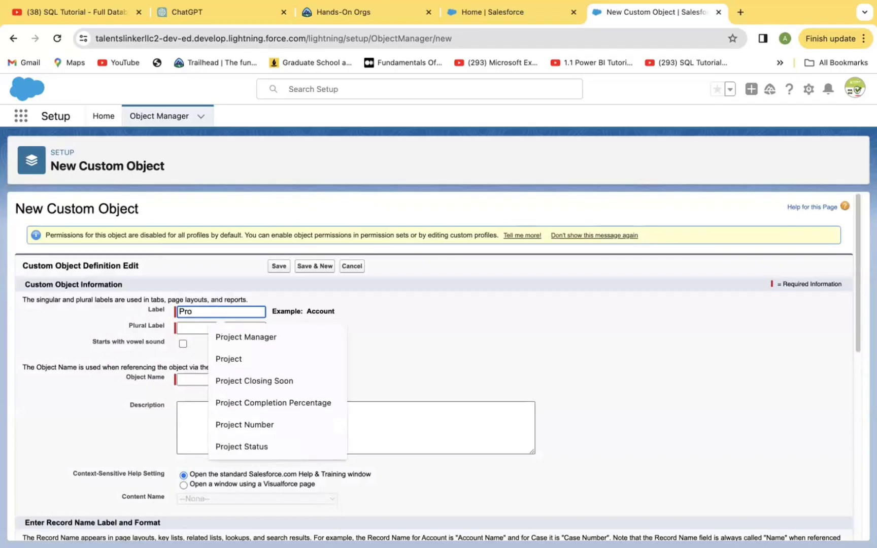
{"action": "type", "text": "ject Manager"}
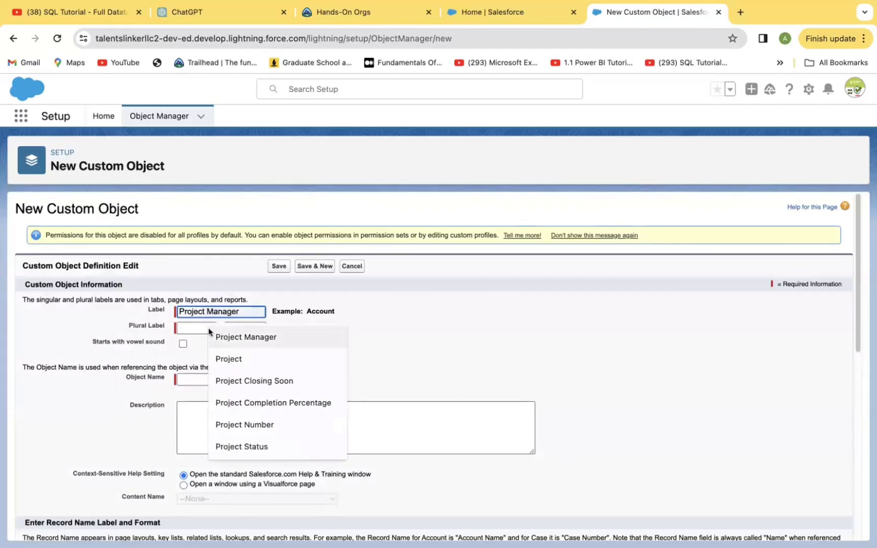
{"action": "left_click", "coordinate": [209, 328]}
{"action": "type", "text": "P"}
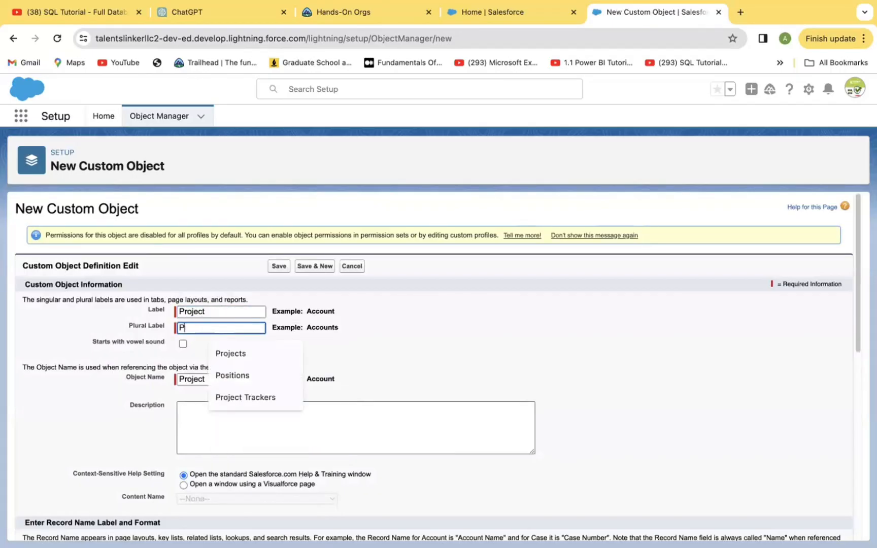
{"action": "type", "text": "roject"}
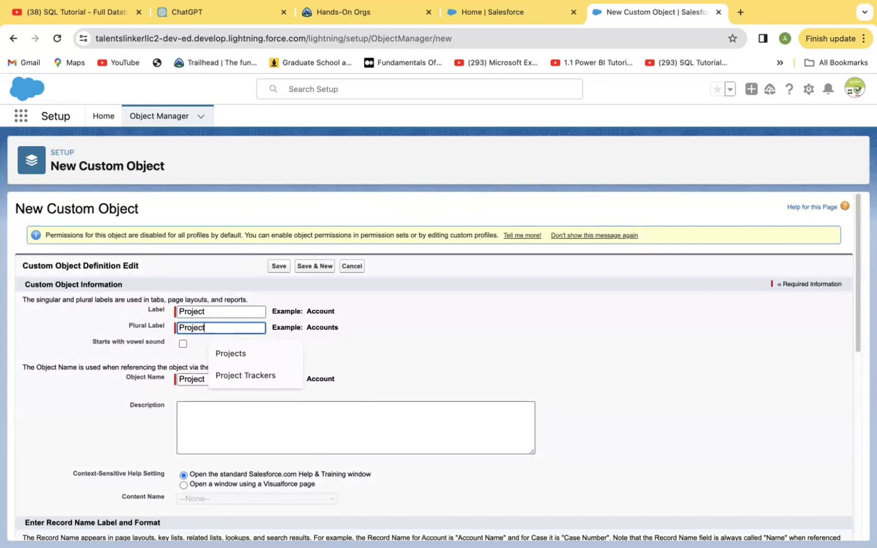
{"action": "type", "text": "s"}
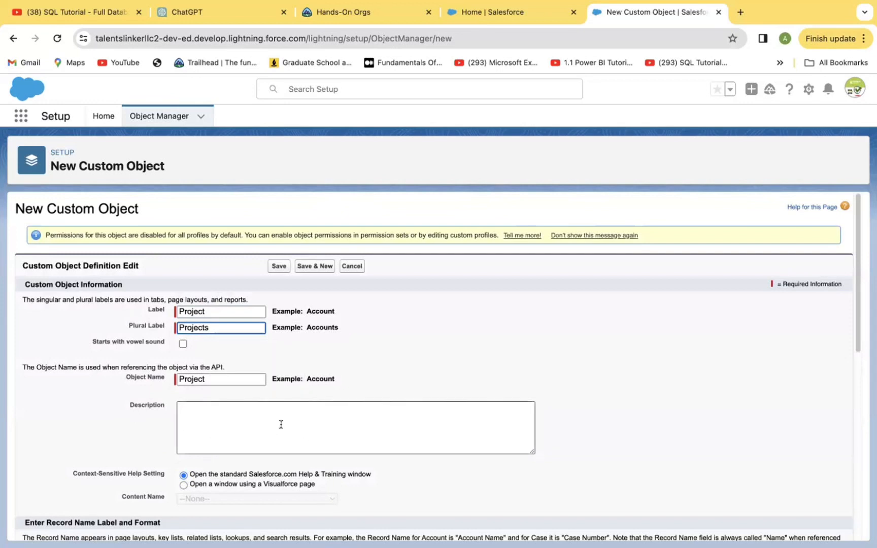
{"action": "left_click", "coordinate": [593, 445]}
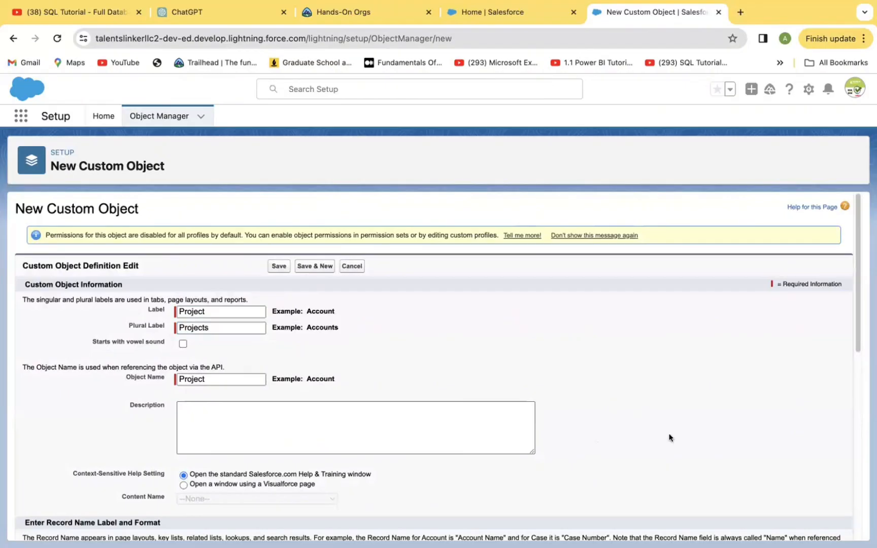
- Enable Allow Reports, Allow Activities, Track Field History and Allow in Chatter Groups for the Project object
{"action": "scroll", "coordinate": [669, 438], "scroll_direction": "down", "scroll_amount": 5}
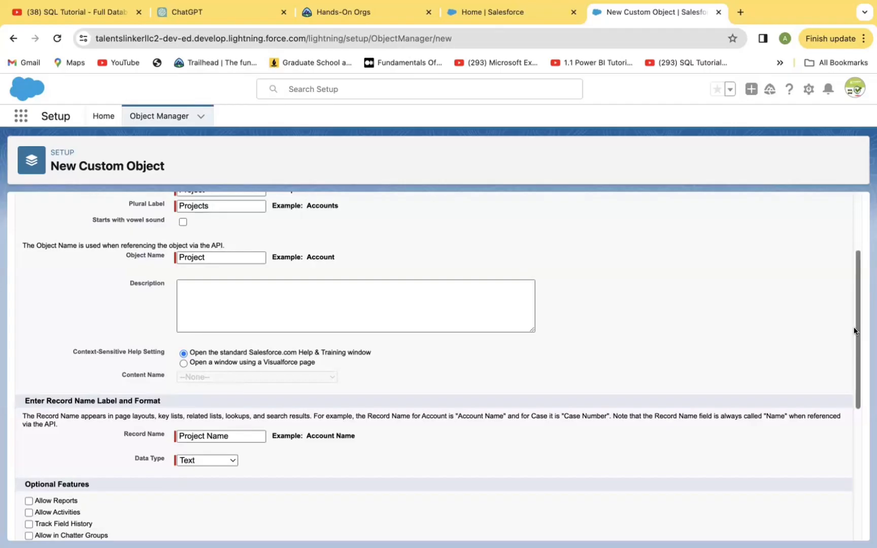
{"action": "left_click_drag", "start_coordinate": [855, 329], "coordinate": [853, 379]}
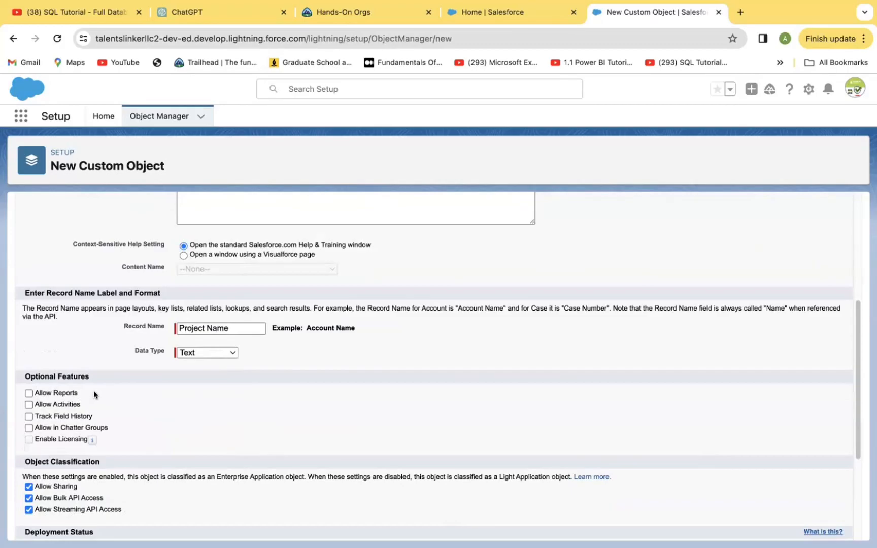
{"action": "left_click", "coordinate": [29, 392]}
{"action": "left_click", "coordinate": [29, 393]}
{"action": "left_click", "coordinate": [28, 393]}
{"action": "left_click", "coordinate": [27, 404]}
{"action": "left_click", "coordinate": [28, 416]}
{"action": "left_click", "coordinate": [28, 427]}
{"action": "scroll", "coordinate": [738, 487], "scroll_direction": "down", "scroll_amount": 5}
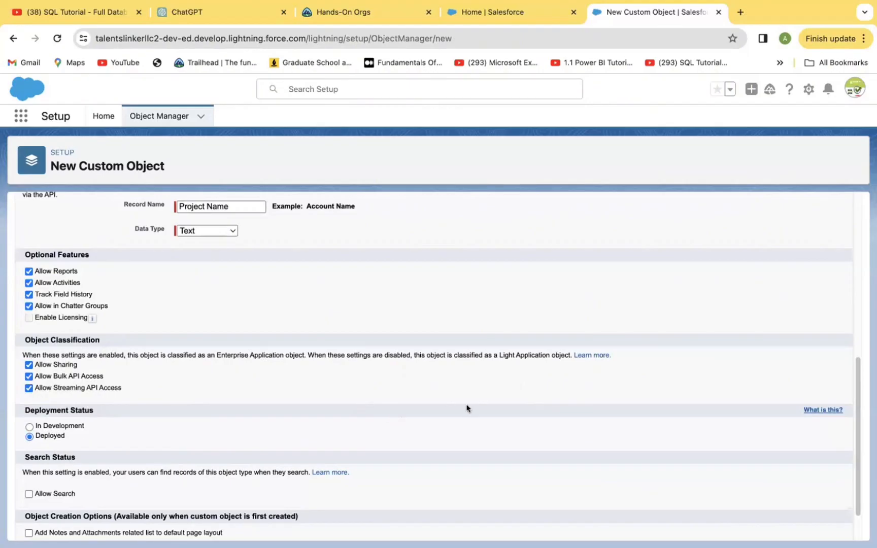
{"action": "scroll", "coordinate": [467, 408], "scroll_direction": "down", "scroll_amount": 3}
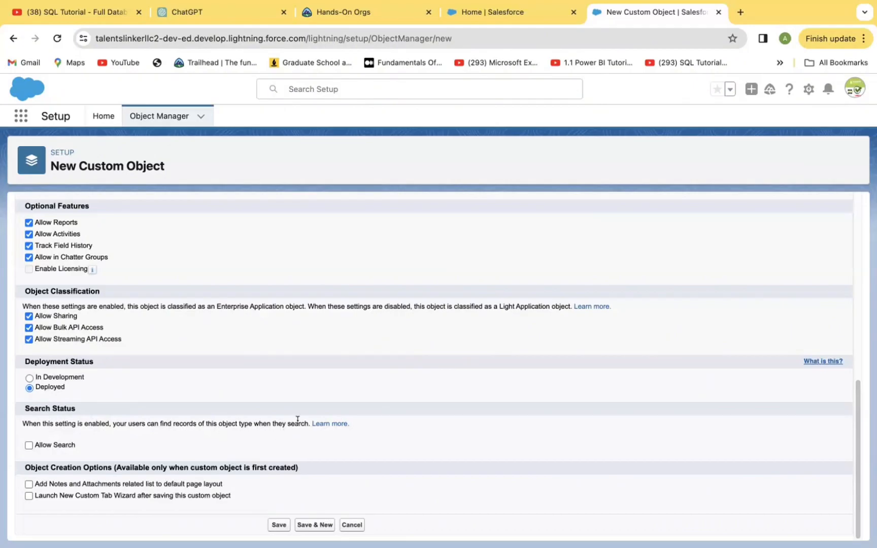
- Enable Allow Search, the Notes and Attachments related list and the New Custom Tab Wizard launch for the Project object, and save it
{"action": "left_click", "coordinate": [29, 445]}
{"action": "left_click", "coordinate": [29, 484]}
{"action": "left_click", "coordinate": [28, 496]}
{"action": "left_click", "coordinate": [27, 496]}
{"action": "left_click", "coordinate": [277, 524]}
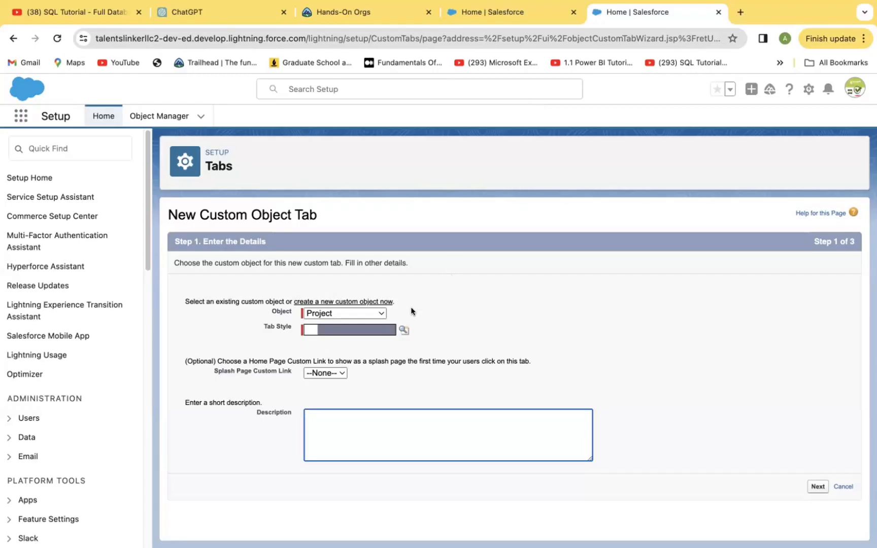
- Choose the Project object and the Gears tab style for the new custom object tab, and continue to the profiles step
{"action": "left_click", "coordinate": [378, 313]}
{"action": "left_click", "coordinate": [336, 313]}
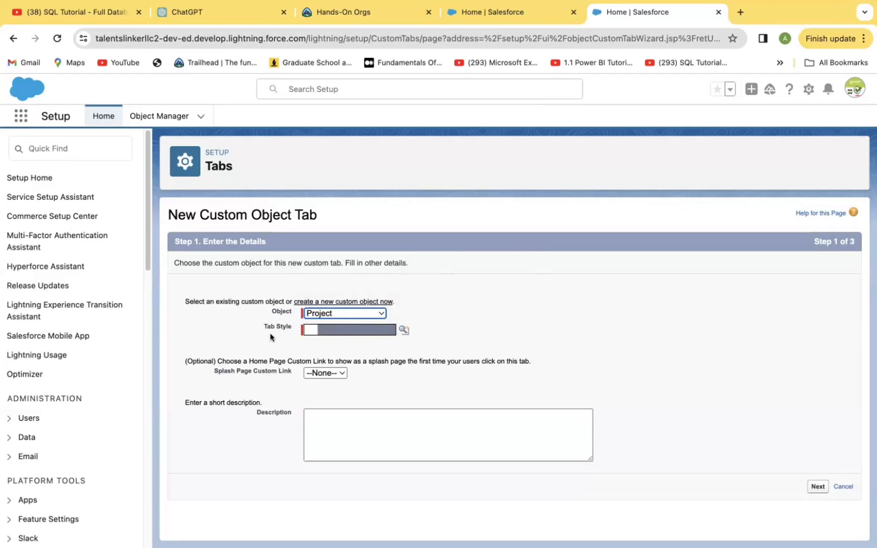
{"action": "left_click", "coordinate": [402, 329]}
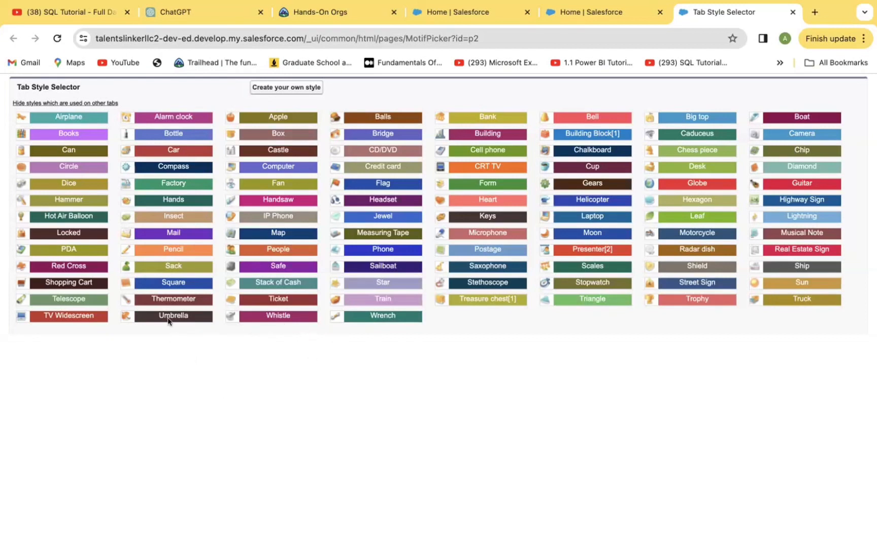
{"action": "left_click", "coordinate": [592, 184]}
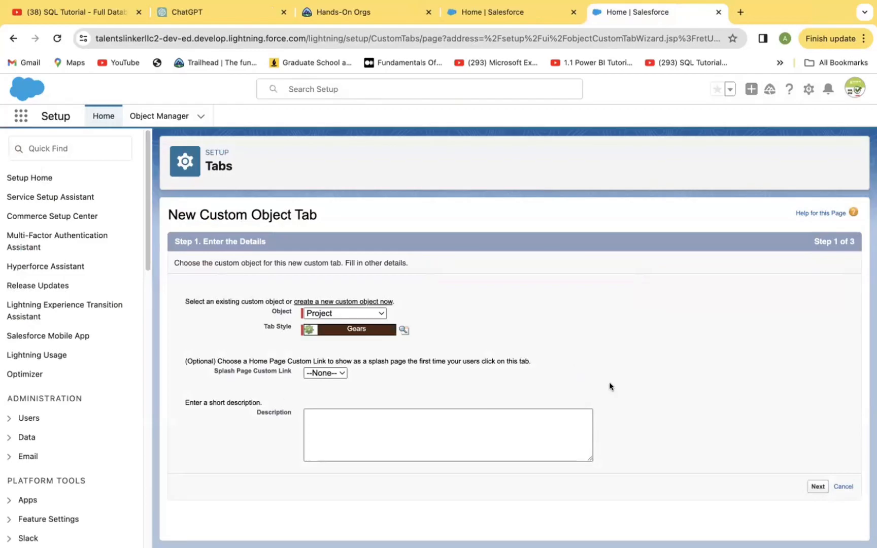
{"action": "left_click", "coordinate": [817, 486]}
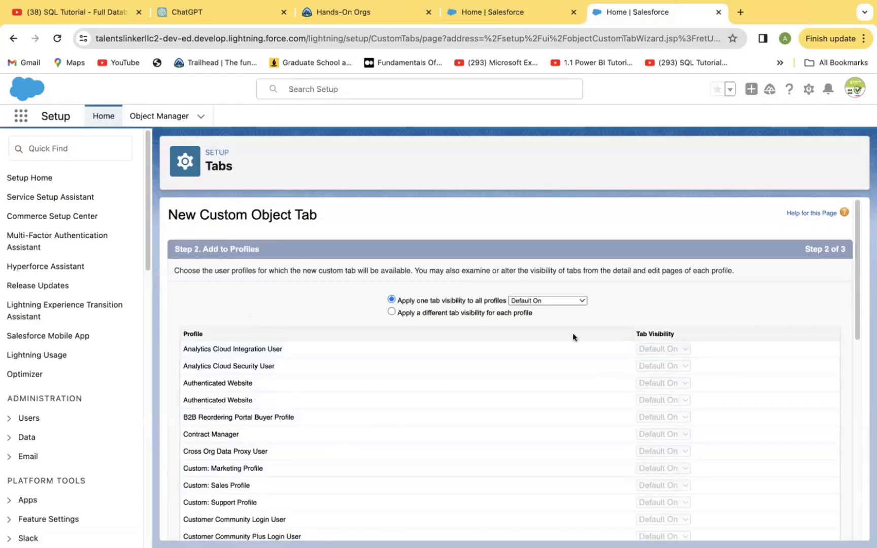
- Try separate tab visibility per profile by setting Custom: Marketing Profile to Tab Hidden, and return it to Default On
{"action": "left_click", "coordinate": [388, 310]}
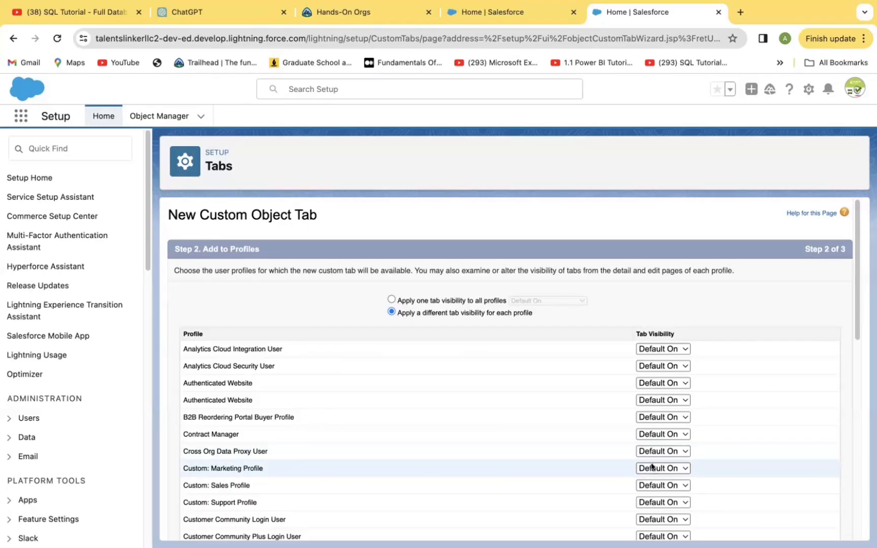
{"action": "left_click", "coordinate": [680, 468]}
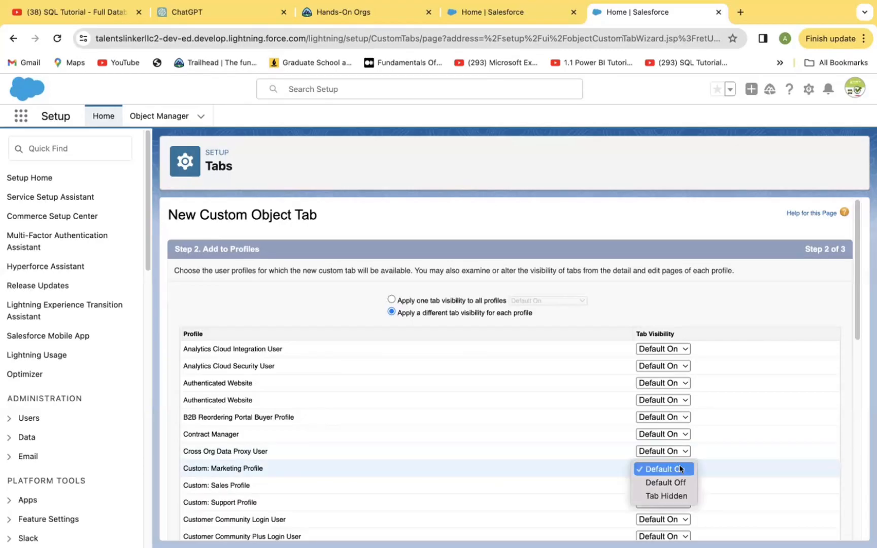
{"action": "left_click", "coordinate": [680, 493]}
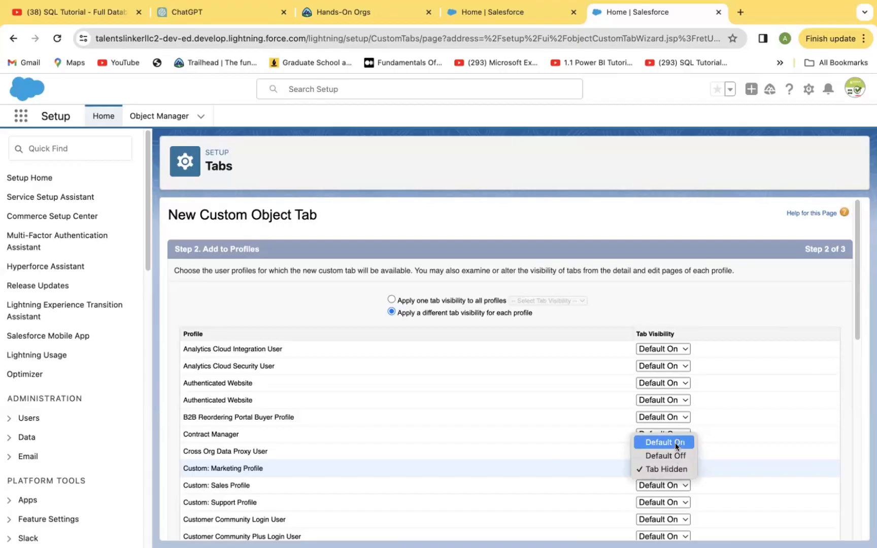
{"action": "left_click", "coordinate": [675, 442]}
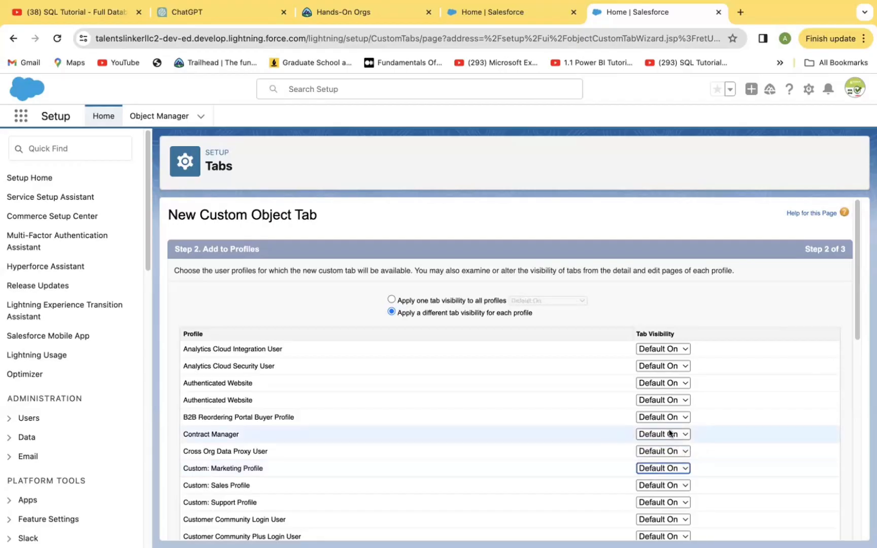
- Apply one tab visibility, Default On, to all profiles and continue to the custom apps step
{"action": "left_click", "coordinate": [391, 298]}
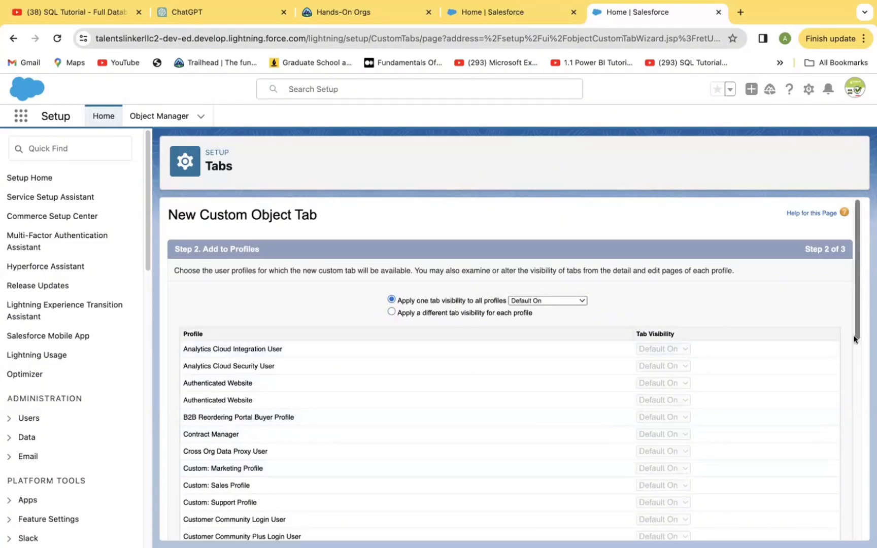
{"action": "left_click_drag", "start_coordinate": [855, 334], "coordinate": [846, 464]}
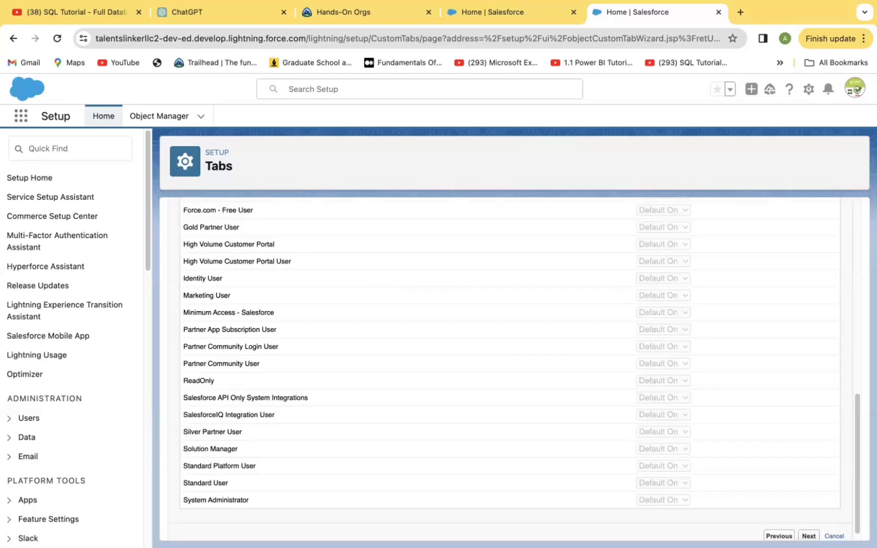
{"action": "left_click", "coordinate": [808, 535]}
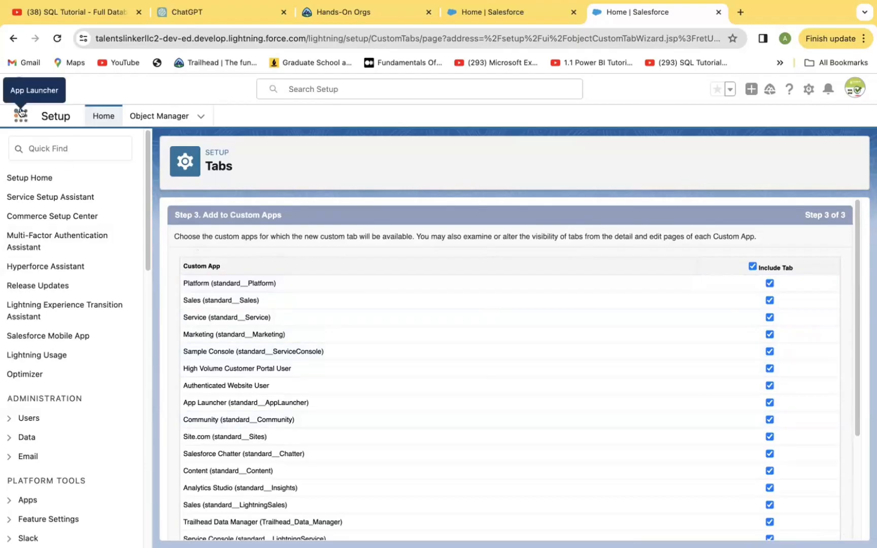
- Open the full App Launcher in the other Salesforce browser tab and examine the available apps
{"action": "left_click", "coordinate": [484, 14]}
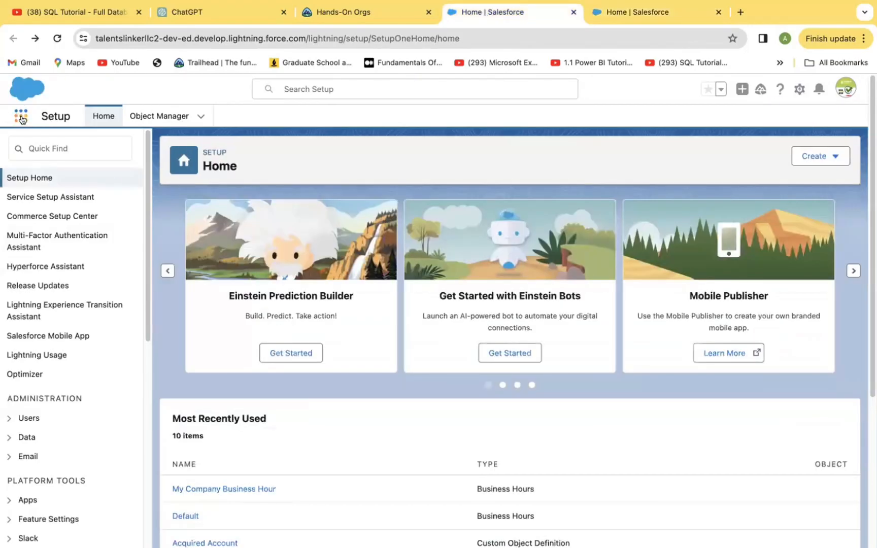
{"action": "left_click", "coordinate": [21, 117]}
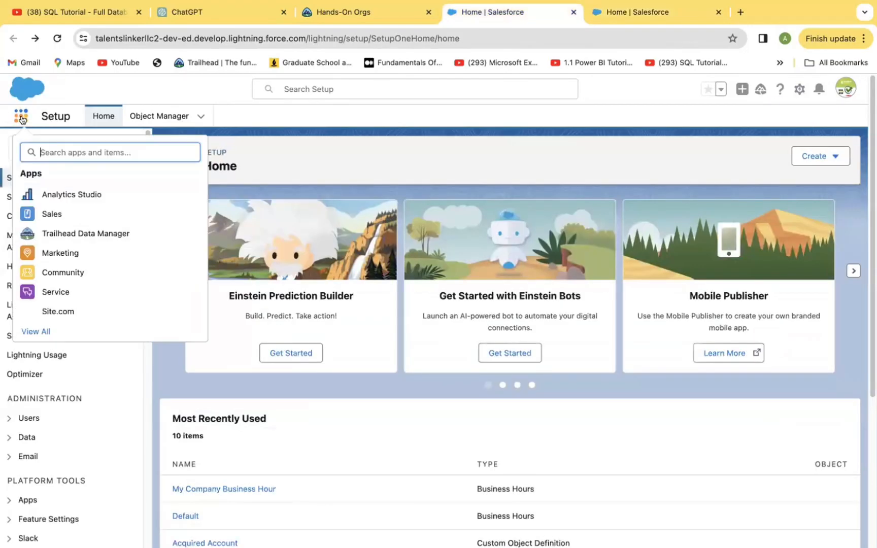
{"action": "left_click", "coordinate": [35, 332]}
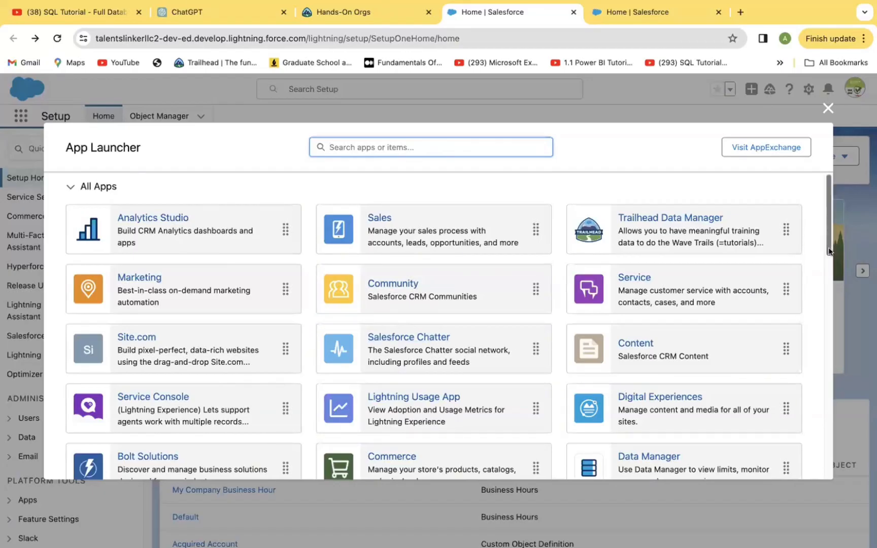
{"action": "scroll", "coordinate": [829, 252], "scroll_direction": "down", "scroll_amount": 5}
{"action": "scroll", "coordinate": [819, 261], "scroll_direction": "up", "scroll_amount": 2}
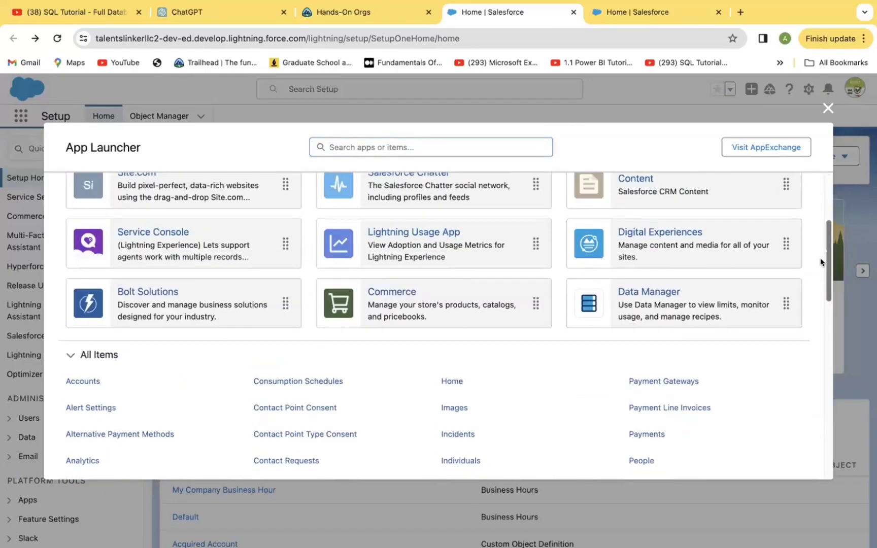
{"action": "scroll", "coordinate": [817, 253], "scroll_direction": "up", "scroll_amount": 1}
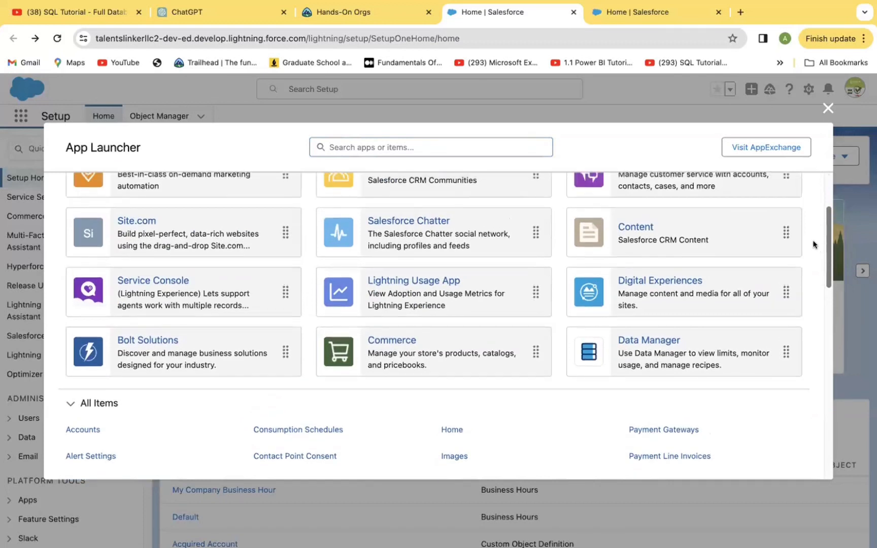
{"action": "scroll", "coordinate": [812, 244], "scroll_direction": "up", "scroll_amount": 1}
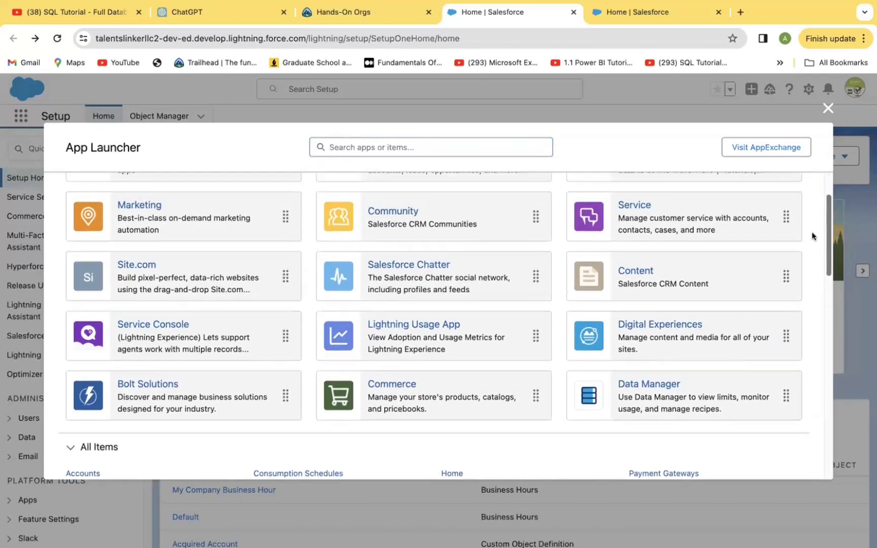
{"action": "scroll", "coordinate": [811, 235], "scroll_direction": "up", "scroll_amount": 1}
{"action": "scroll", "coordinate": [811, 226], "scroll_direction": "up", "scroll_amount": 1}
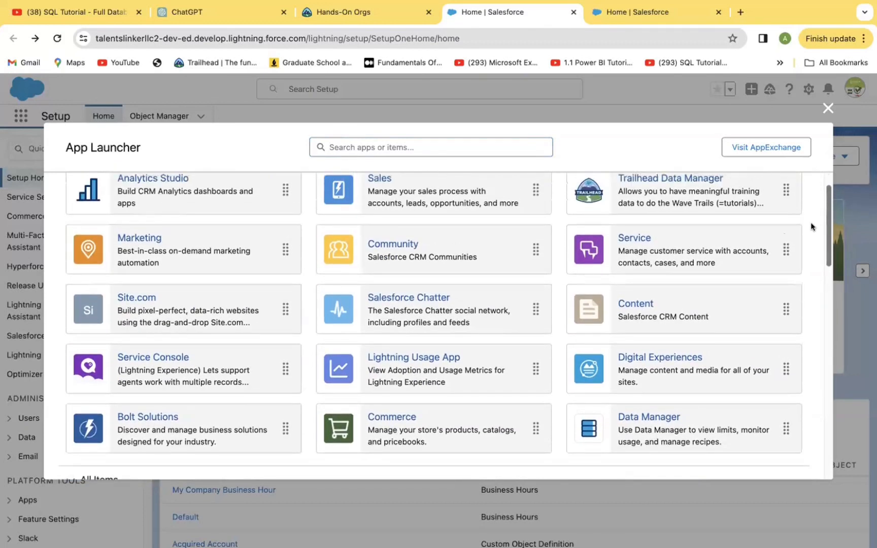
{"action": "scroll", "coordinate": [810, 227], "scroll_direction": "up", "scroll_amount": 1}
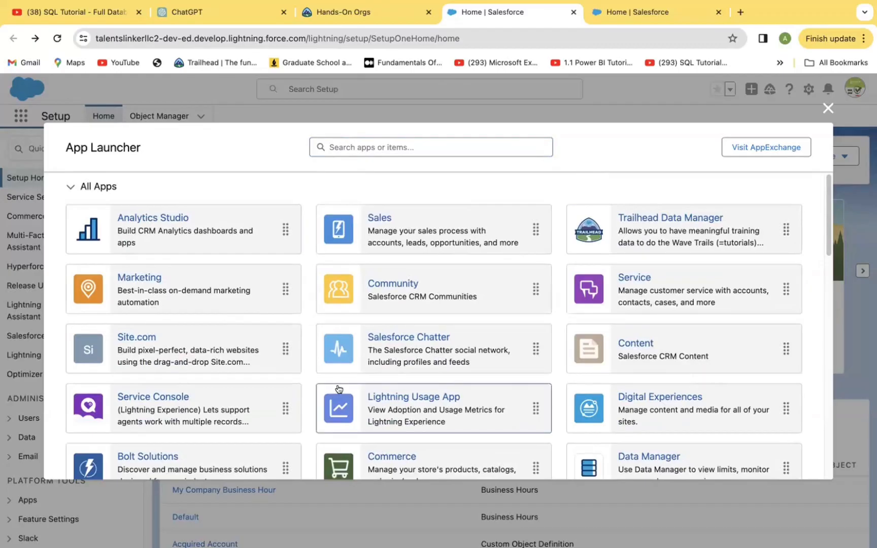
- Return to the tab wizard and exclude the new tab from all custom apps at once
{"action": "left_click", "coordinate": [635, 11]}
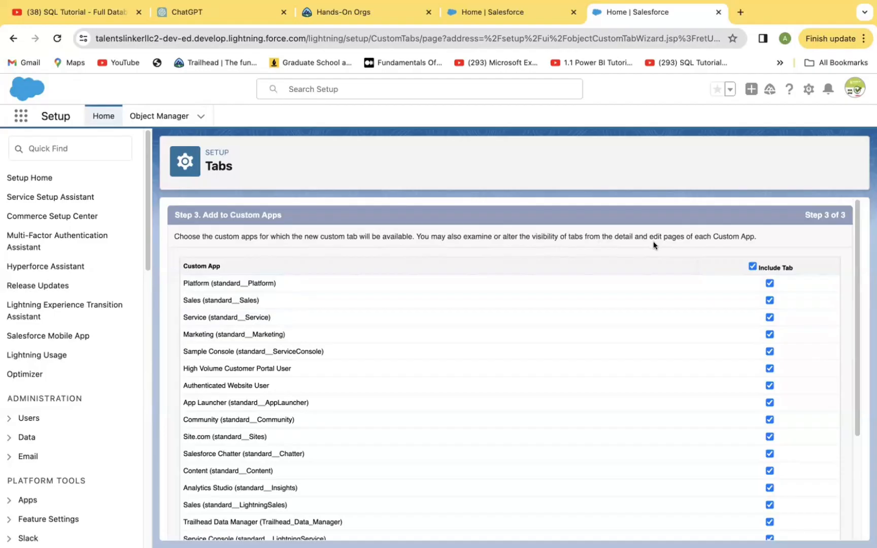
{"action": "left_click", "coordinate": [750, 266]}
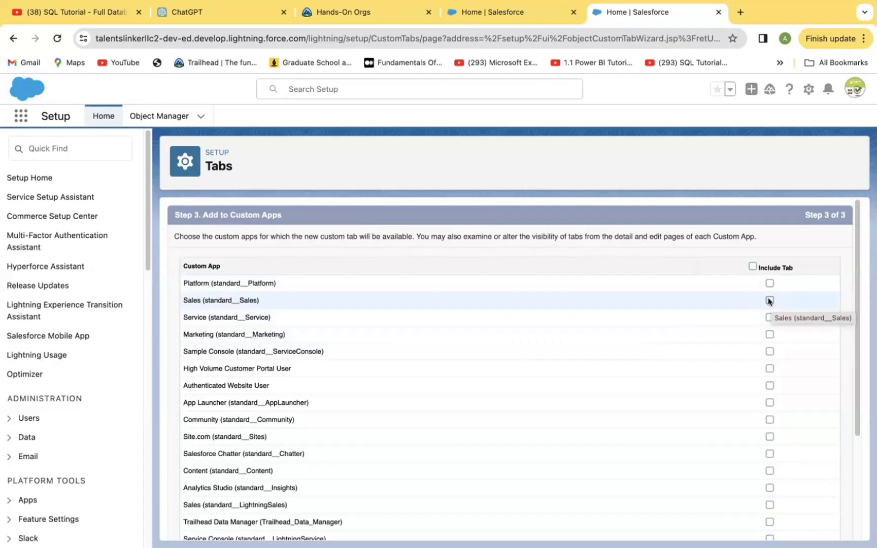
- Open the Sales app in the other Salesforce browser tab and examine its navigation items, including the overflow ones
{"action": "left_click", "coordinate": [512, 15]}
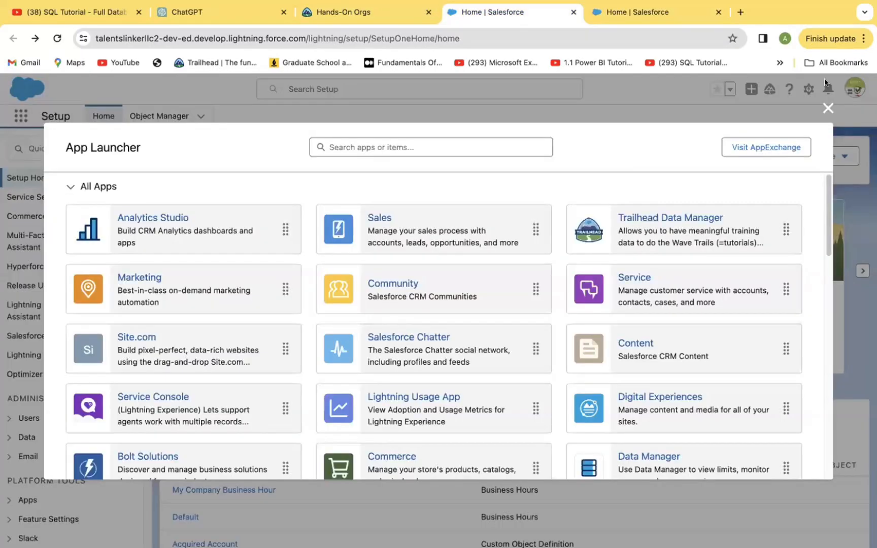
{"action": "left_click", "coordinate": [826, 107]}
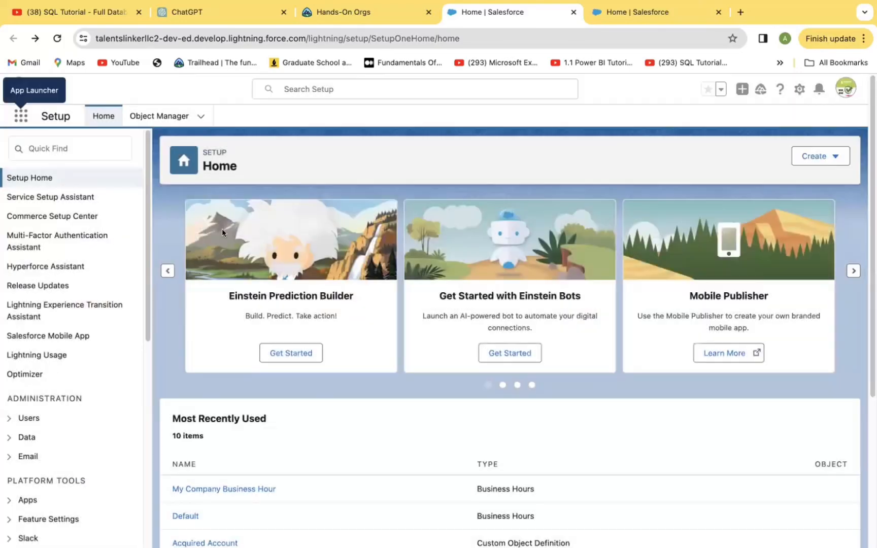
{"action": "left_click", "coordinate": [19, 118]}
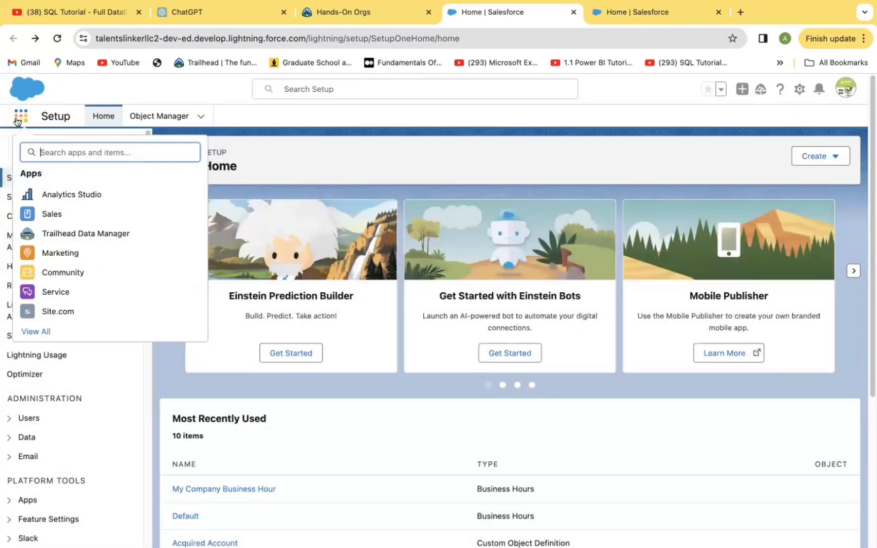
{"action": "left_click", "coordinate": [56, 214]}
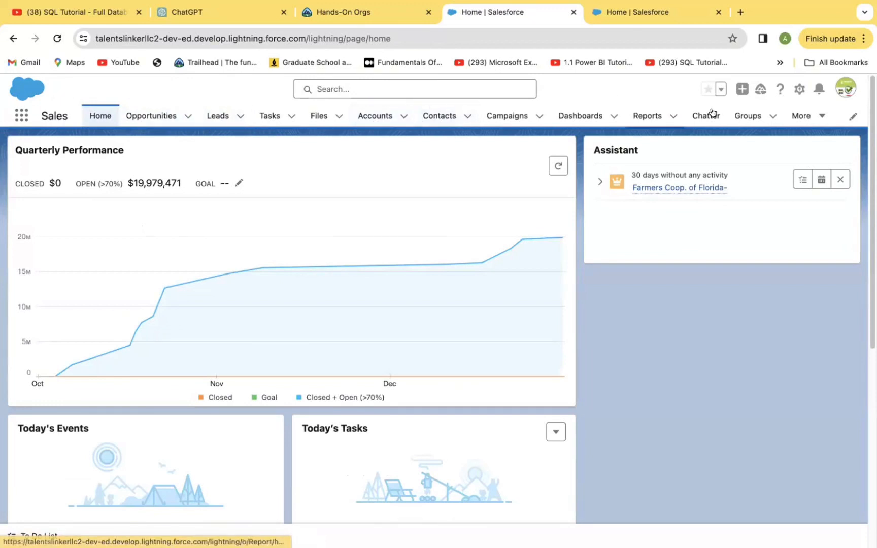
{"action": "left_click", "coordinate": [818, 118]}
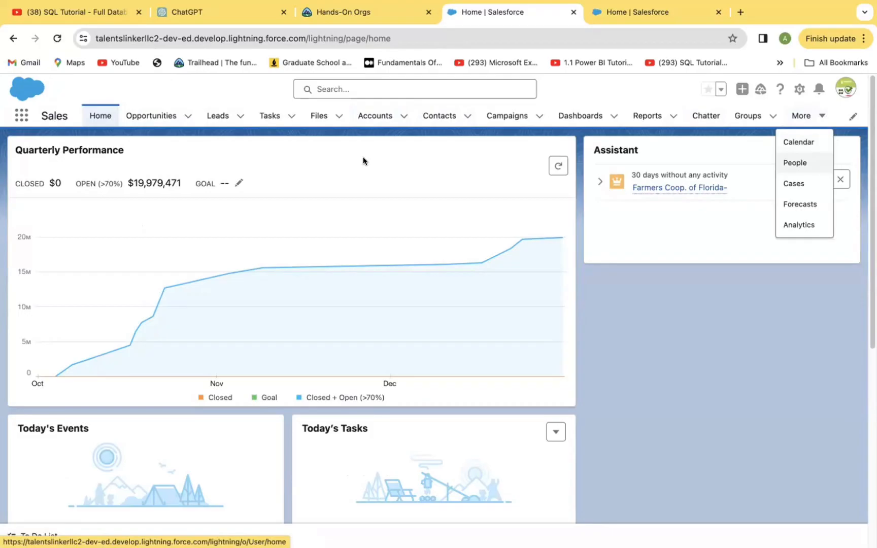
{"action": "left_click", "coordinate": [621, 84]}
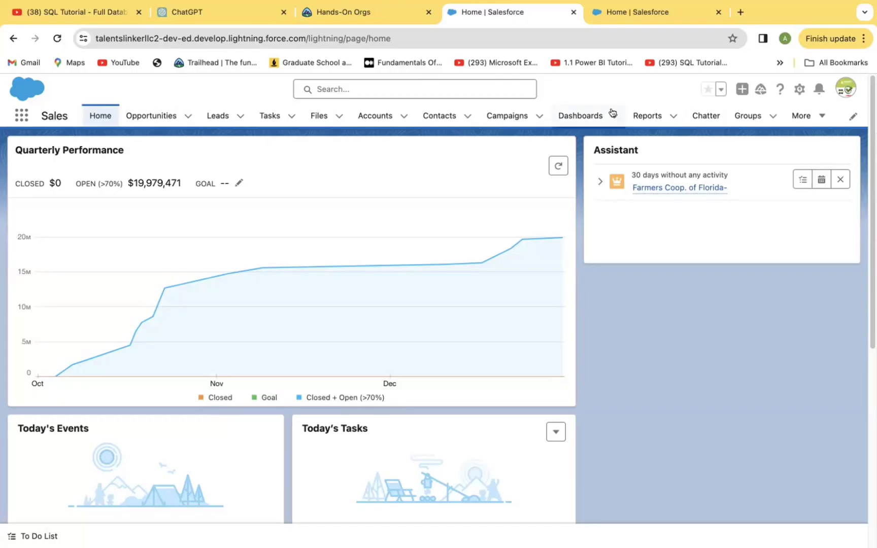
- Back in the tab wizard, include the Project tab in every custom app from Platform through Service Console, except Service and Marketing
{"action": "left_click", "coordinate": [644, 11]}
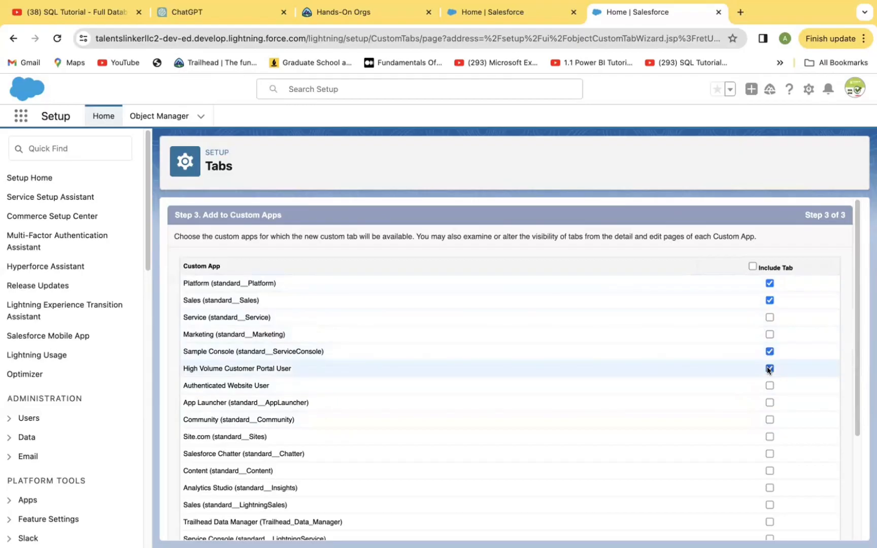
{"action": "left_click", "coordinate": [768, 384]}
{"action": "left_click", "coordinate": [768, 402]}
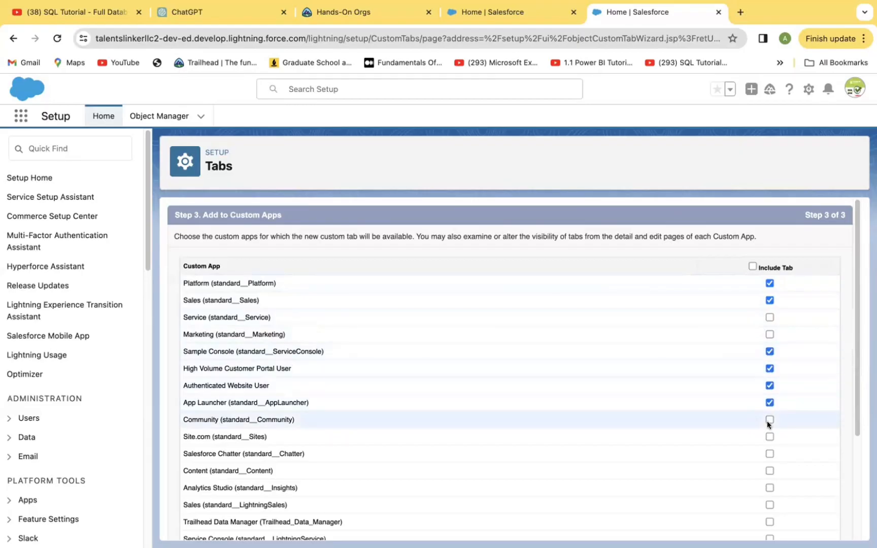
{"action": "left_click", "coordinate": [769, 419]}
{"action": "left_click", "coordinate": [768, 436]}
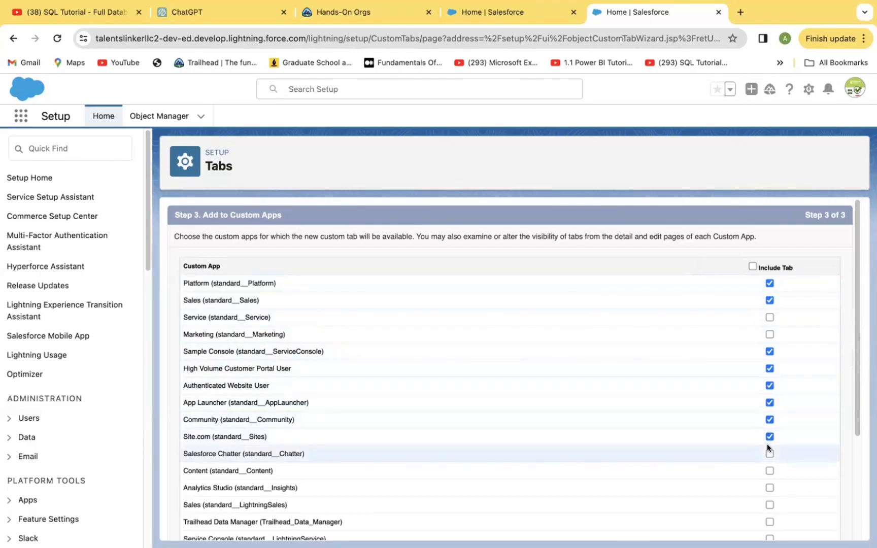
{"action": "left_click", "coordinate": [767, 471]}
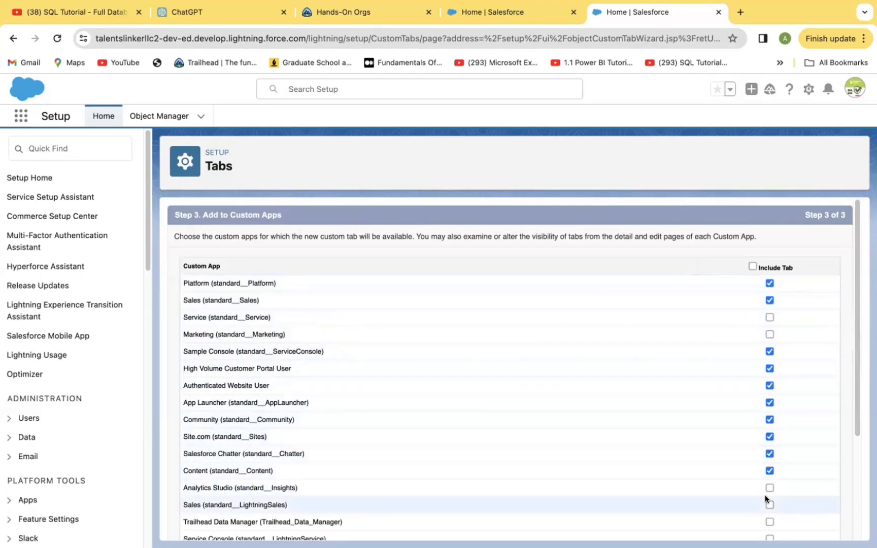
{"action": "left_click", "coordinate": [767, 486]}
{"action": "left_click", "coordinate": [766, 504]}
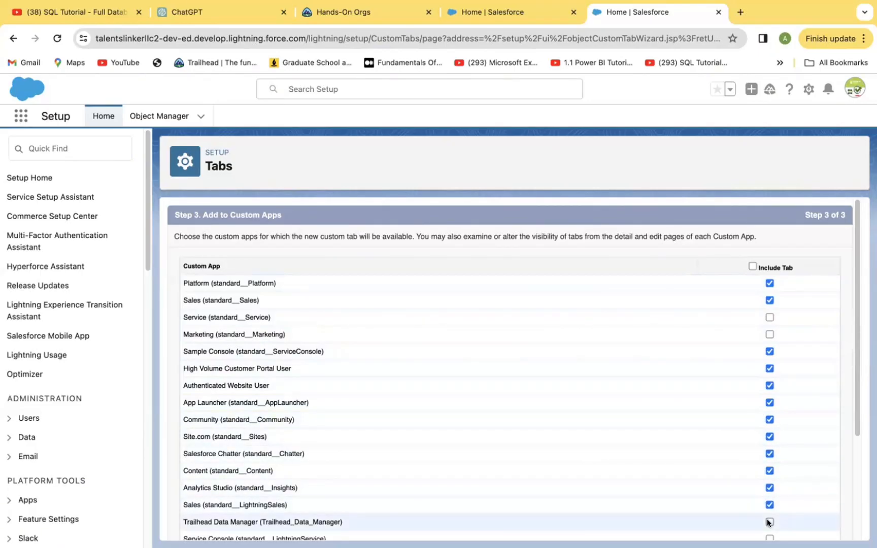
{"action": "left_click", "coordinate": [768, 521]}
{"action": "left_click", "coordinate": [769, 538]}
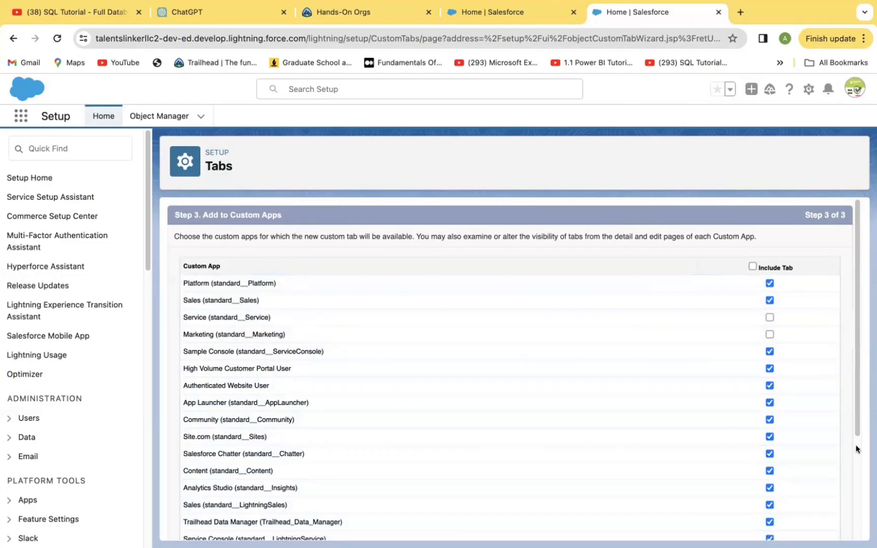
{"action": "scroll", "coordinate": [853, 501], "scroll_direction": "down", "scroll_amount": 5}
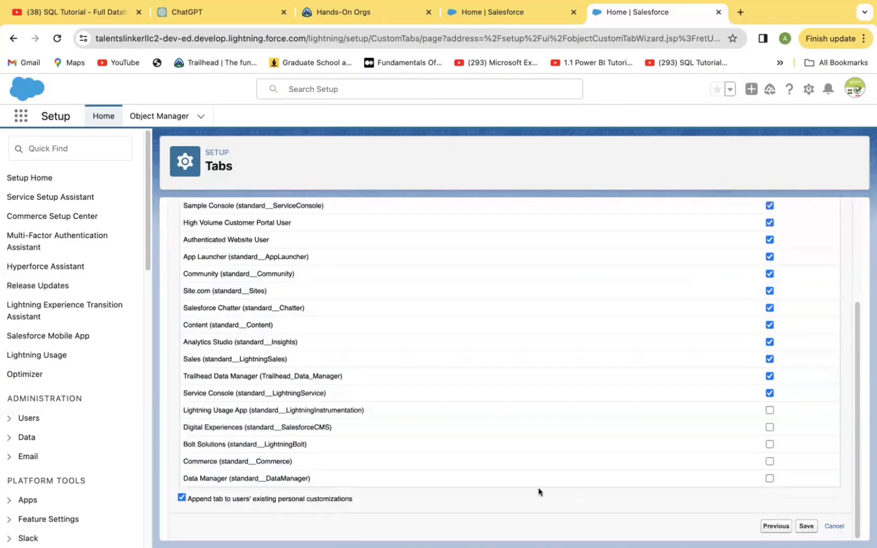
- Include the Project tab in the Lightning Usage App, Digital Experiences, Bolt Solutions, Commerce and Data Manager apps, and save the new custom tab
{"action": "left_click", "coordinate": [769, 478]}
{"action": "left_click", "coordinate": [770, 461]}
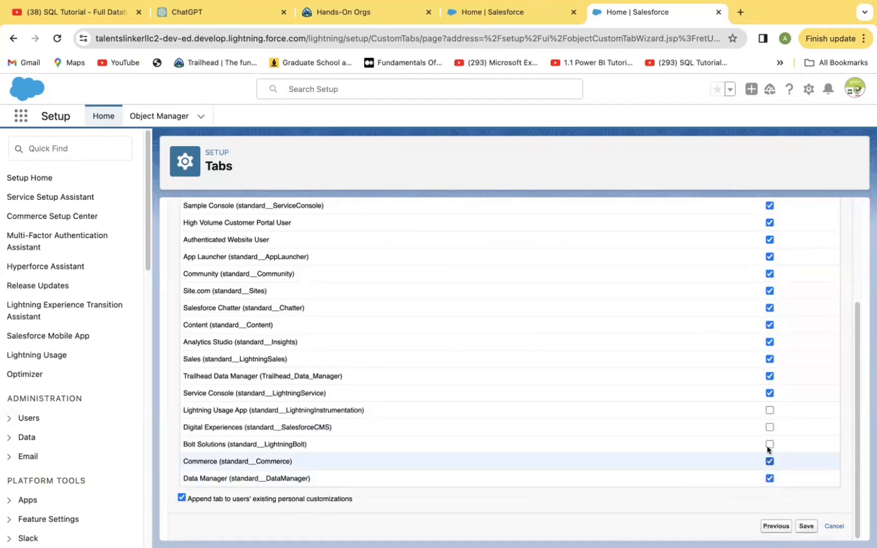
{"action": "left_click", "coordinate": [769, 444]}
{"action": "left_click", "coordinate": [767, 422]}
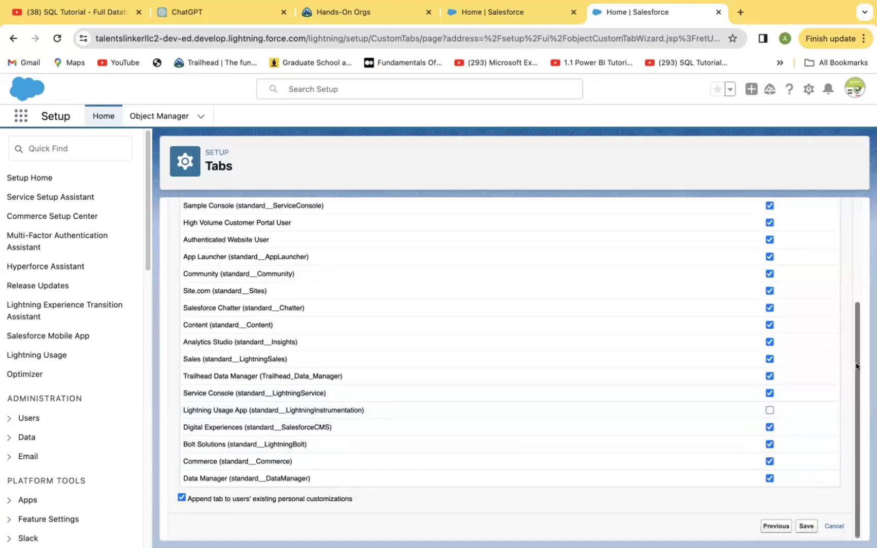
{"action": "left_click", "coordinate": [769, 410]}
{"action": "left_click_drag", "start_coordinate": [855, 350], "coordinate": [853, 264]}
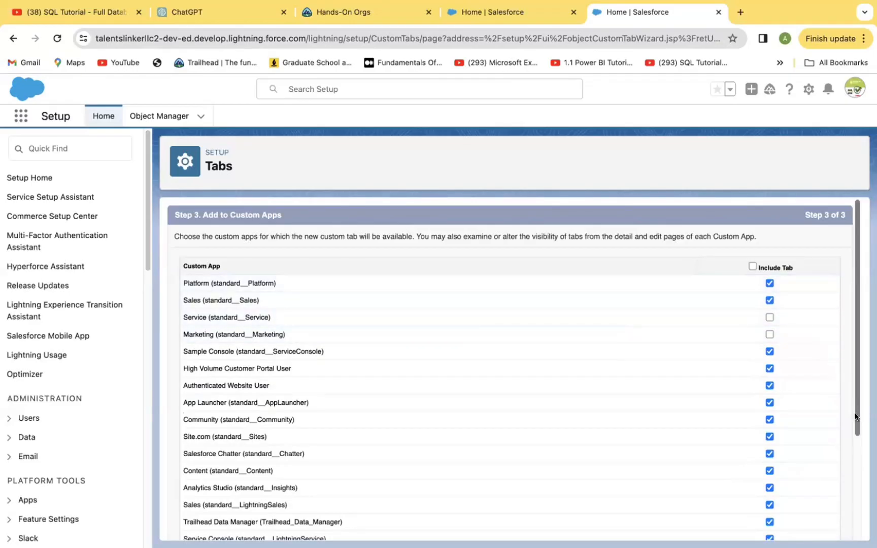
{"action": "scroll", "coordinate": [855, 482], "scroll_direction": "down", "scroll_amount": 3}
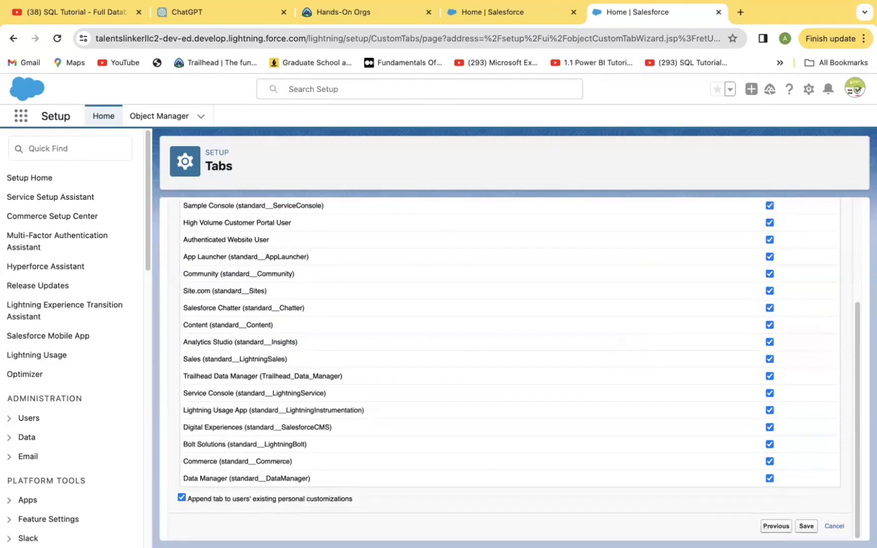
{"action": "left_click", "coordinate": [802, 527]}
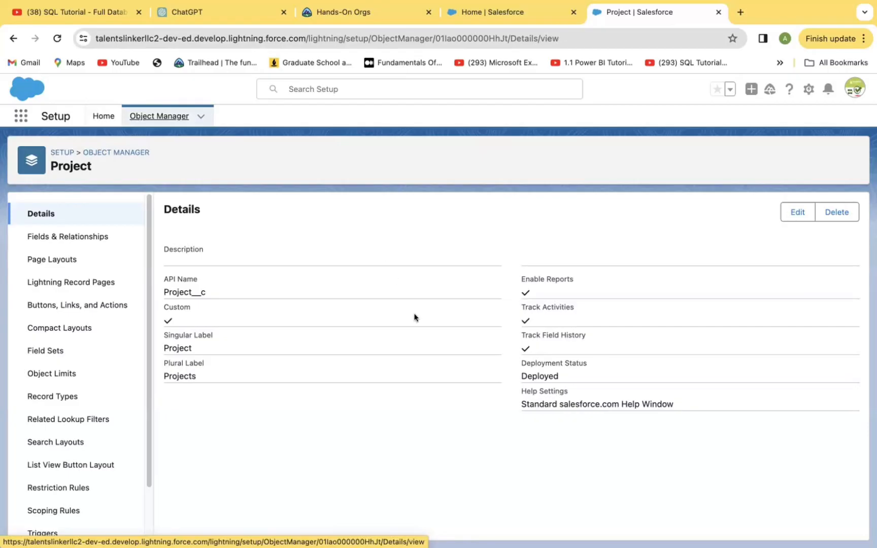
- In the other Salesforce browser tab, open the first recently viewed opportunity in the Sales app and show its details
{"action": "left_click", "coordinate": [489, 15]}
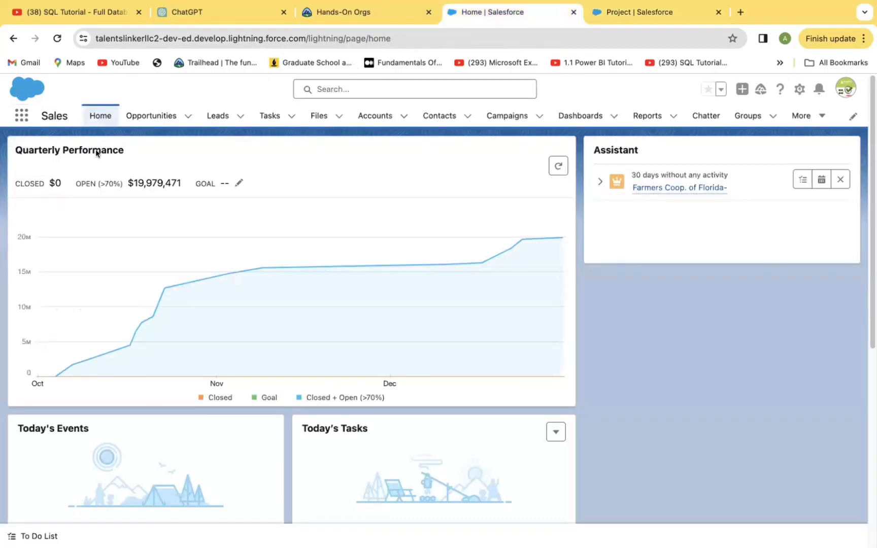
{"action": "left_click", "coordinate": [167, 116]}
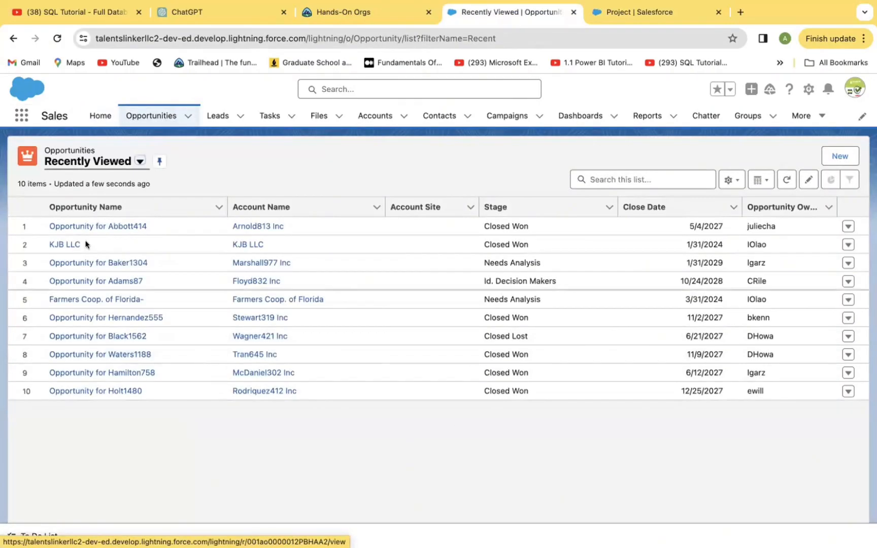
{"action": "left_click", "coordinate": [96, 227]}
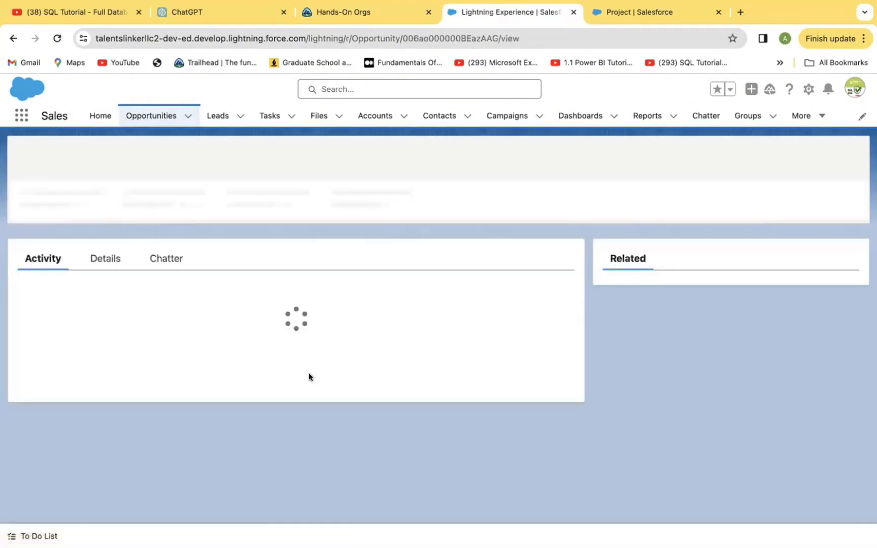
{"action": "left_click", "coordinate": [100, 292]}
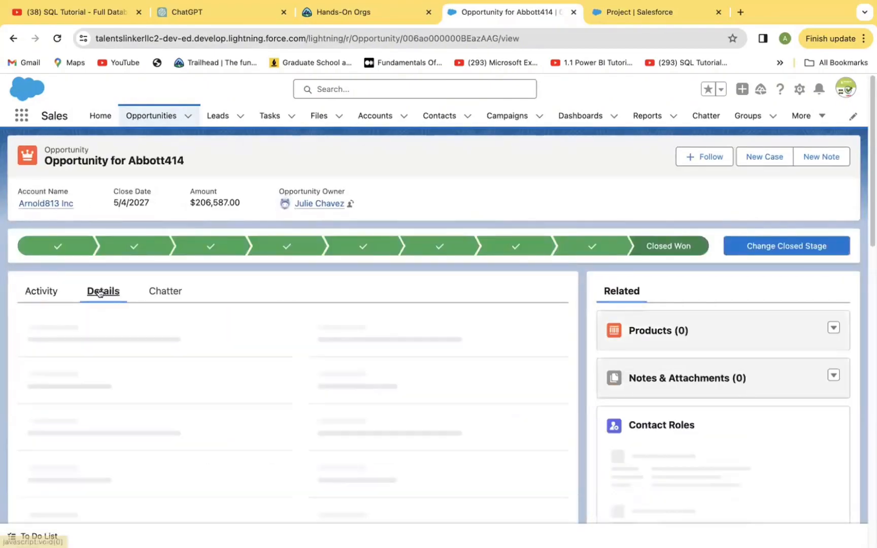